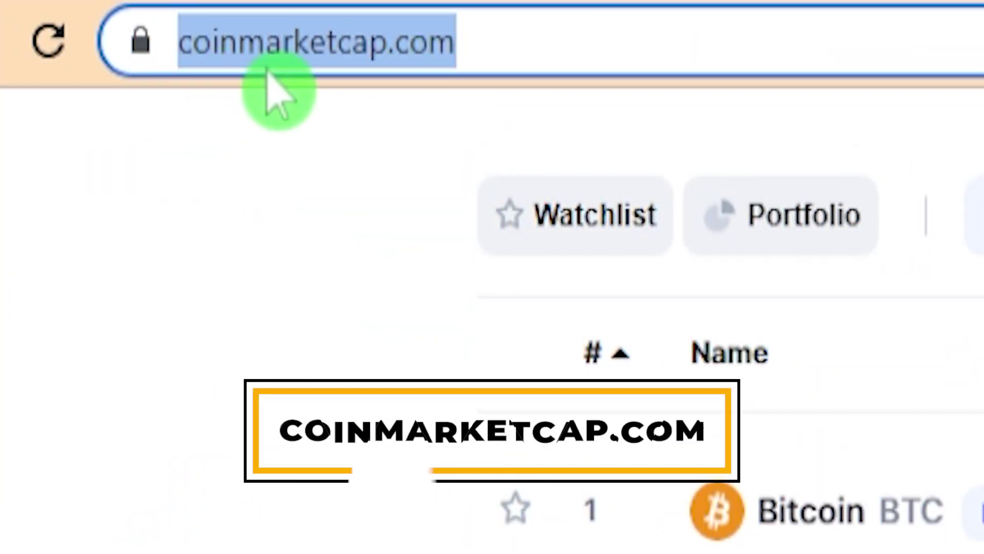
Leave the address bar, then highlight the rank-10 Dogecoin row through its $8.56 billion market cap
left_click(297, 226)
left_click_drag(493, 42, 327, 47)
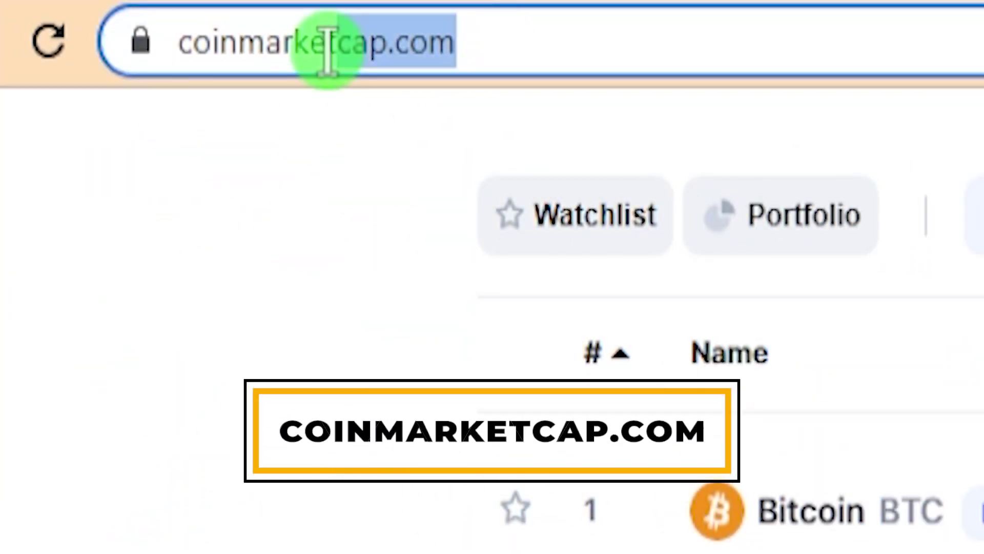
left_click(246, 300)
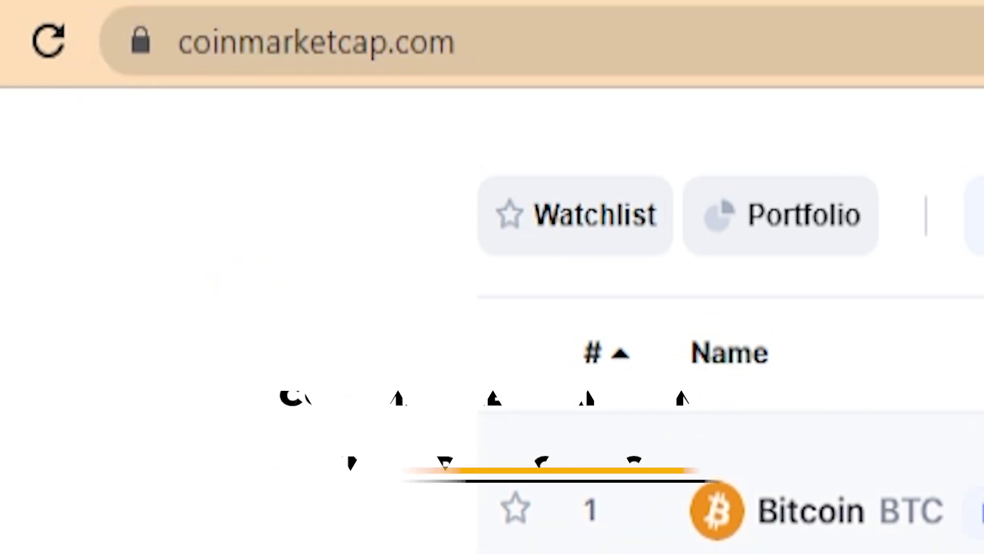
scroll(434, 215, "down", 1)
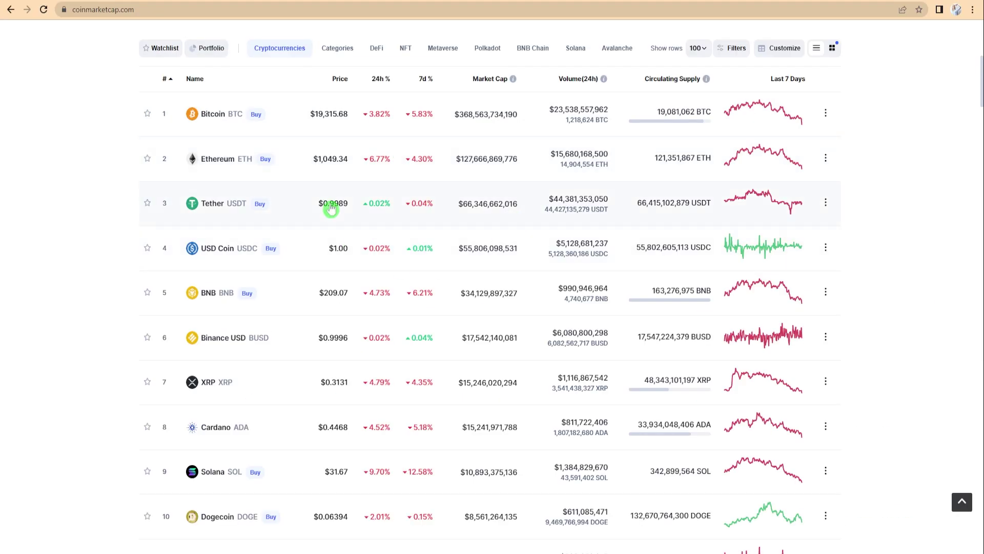
scroll(331, 210, "down", 3)
scroll(231, 292, "down", 1)
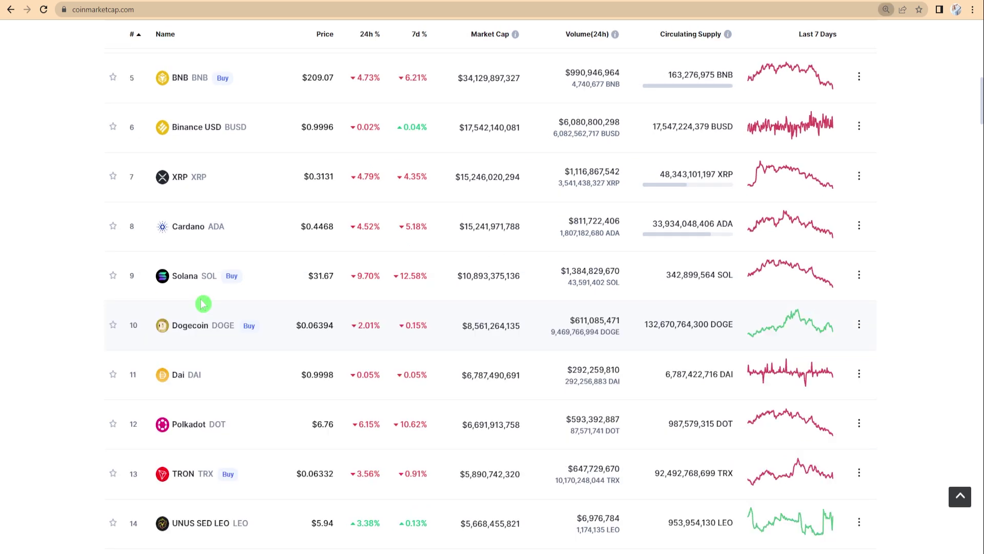
scroll(200, 306, "up", 2)
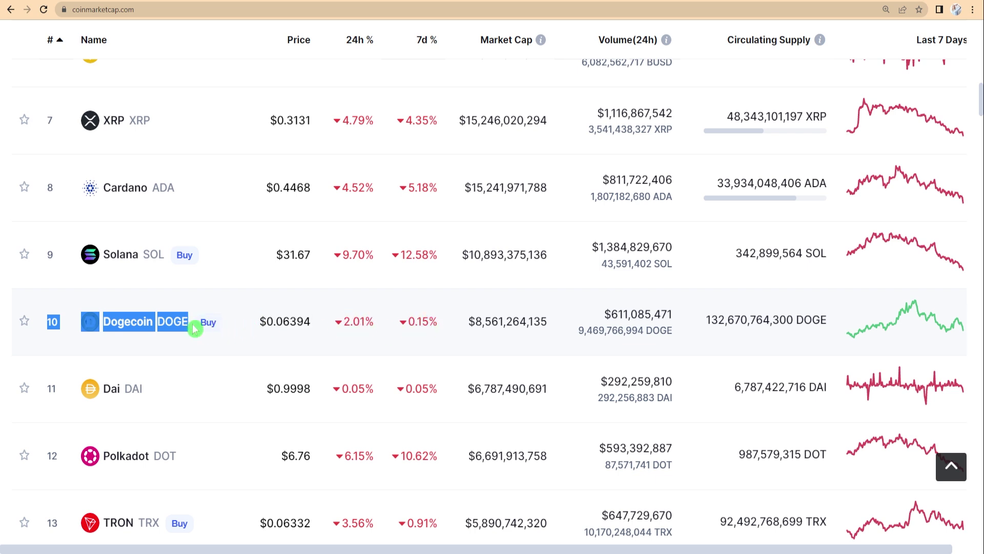
left_click_drag(448, 341, 778, 347)
left_click_drag(871, 343, 474, 341)
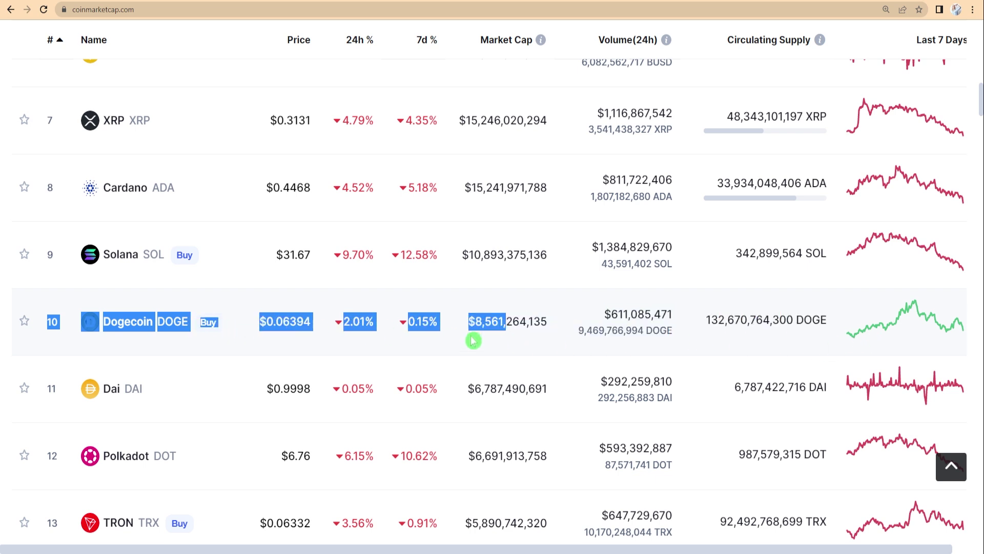
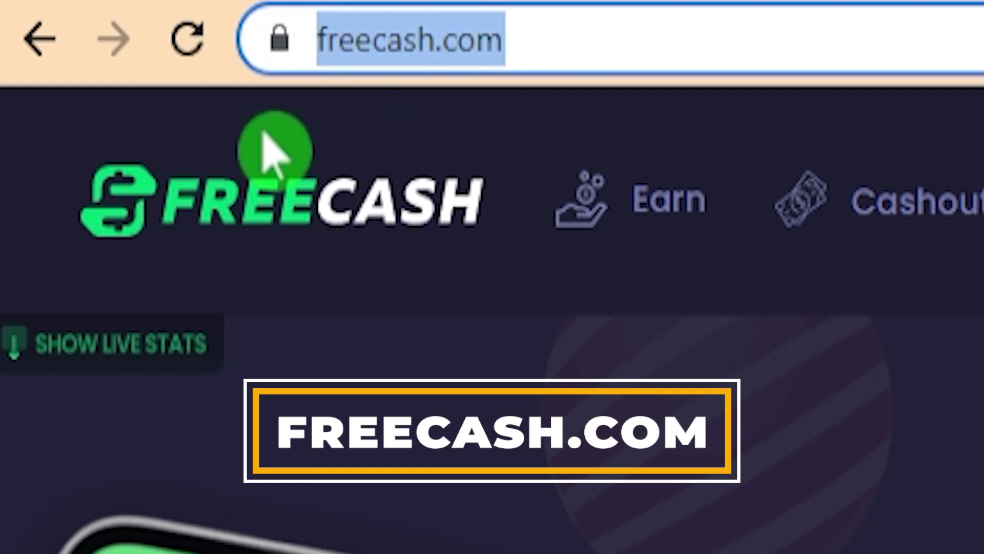
Focus the Freecash homepage to review its headline and the $57,637 cash-out total
left_click(554, 439)
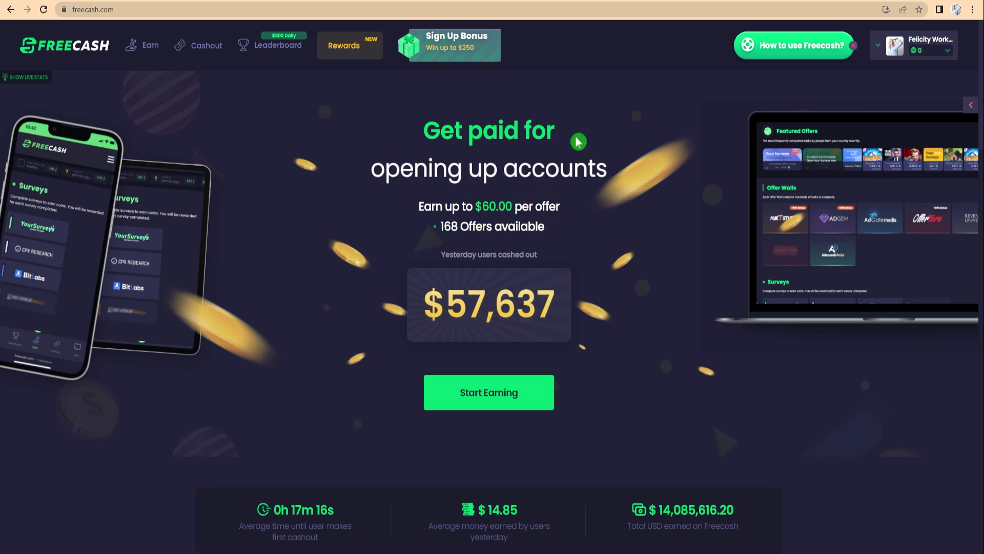
scroll(622, 172, "down", 3)
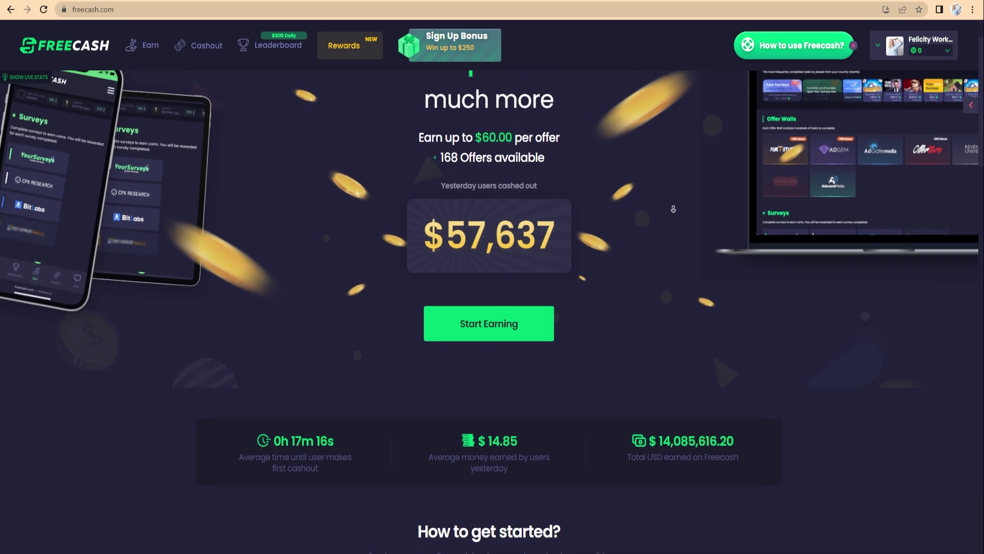
scroll(661, 200, "down", 3)
scroll(674, 209, "down", 2)
scroll(673, 209, "down", 1)
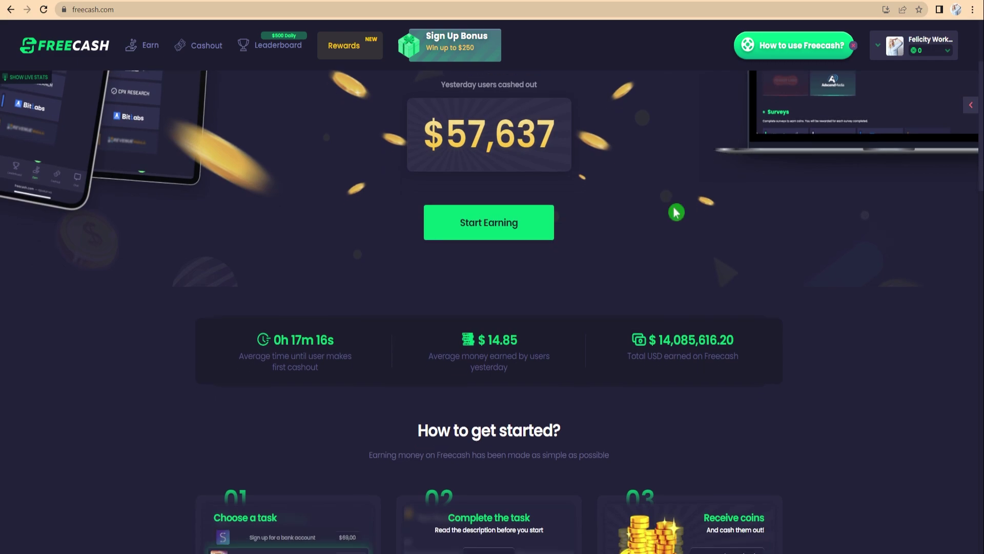
scroll(677, 212, "up", 6)
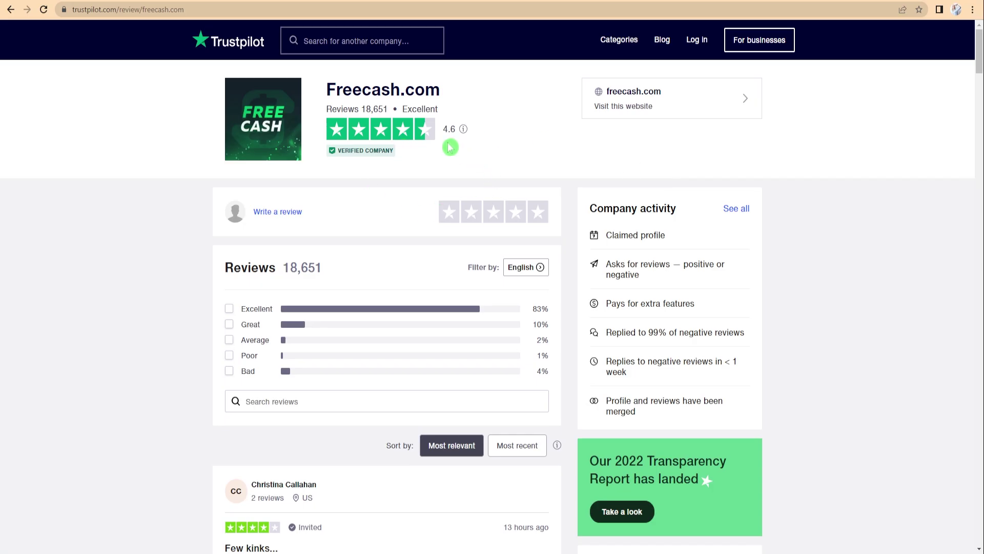
scroll(450, 147, "up", 2)
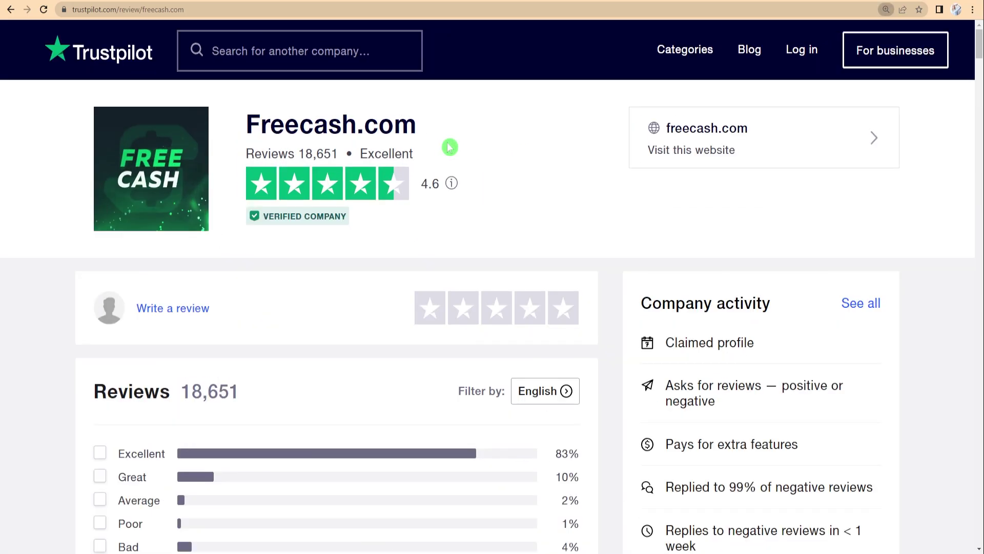
Highlight the Freecash.com name, review count and 4.6 Excellent rating on Trustpilot
left_click_drag(371, 127, 247, 128)
left_click(244, 155)
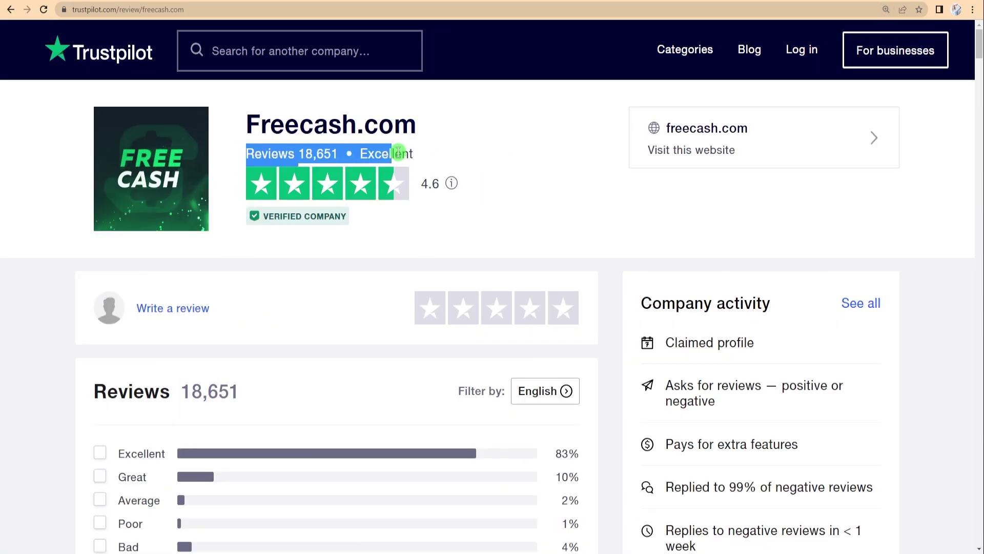
left_click_drag(399, 153, 415, 153)
left_click(441, 162)
left_click(428, 185)
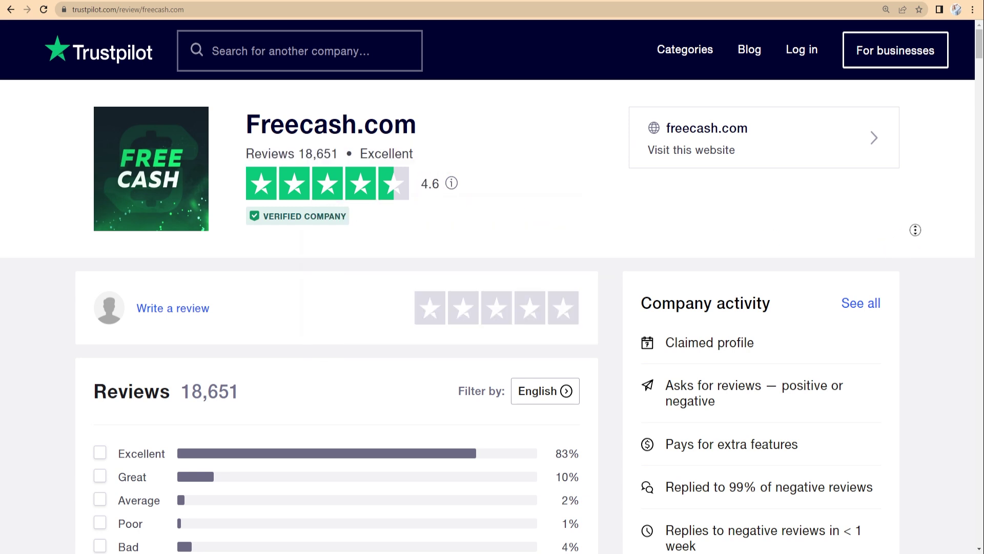
scroll(926, 263, "down", 1)
scroll(926, 264, "down", 2)
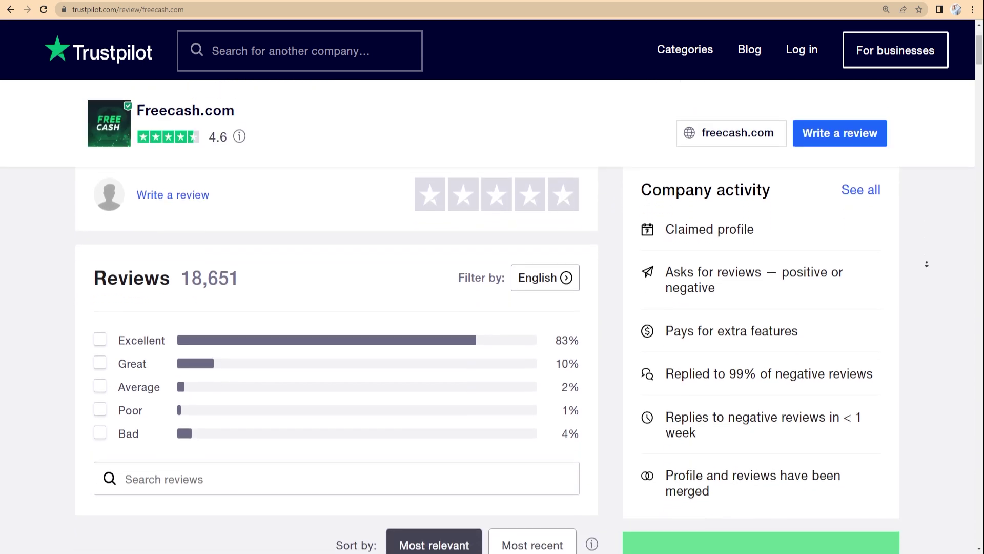
scroll(927, 264, "down", 2)
scroll(927, 264, "down", 1)
scroll(926, 264, "down", 1)
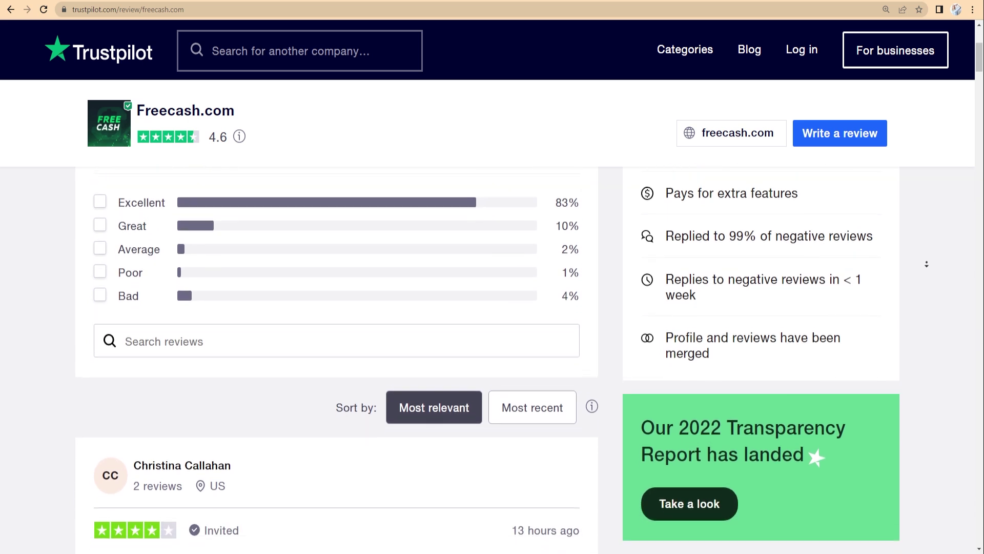
scroll(926, 264, "down", 1)
scroll(926, 264, "down", 1)
scroll(927, 264, "down", 1)
scroll(926, 264, "down", 1)
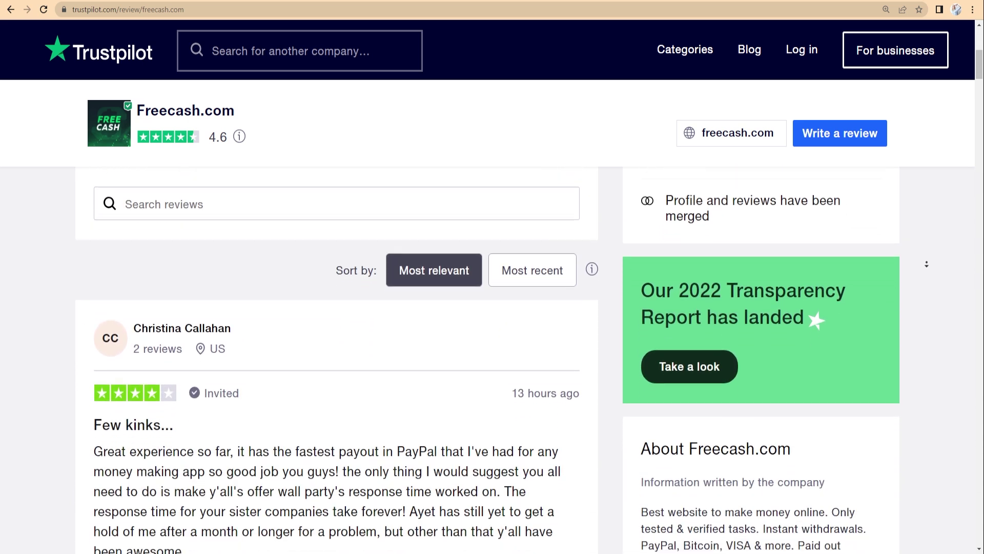
scroll(926, 263, "down", 1)
scroll(927, 264, "down", 1)
scroll(926, 264, "down", 1)
scroll(926, 264, "down", 1)
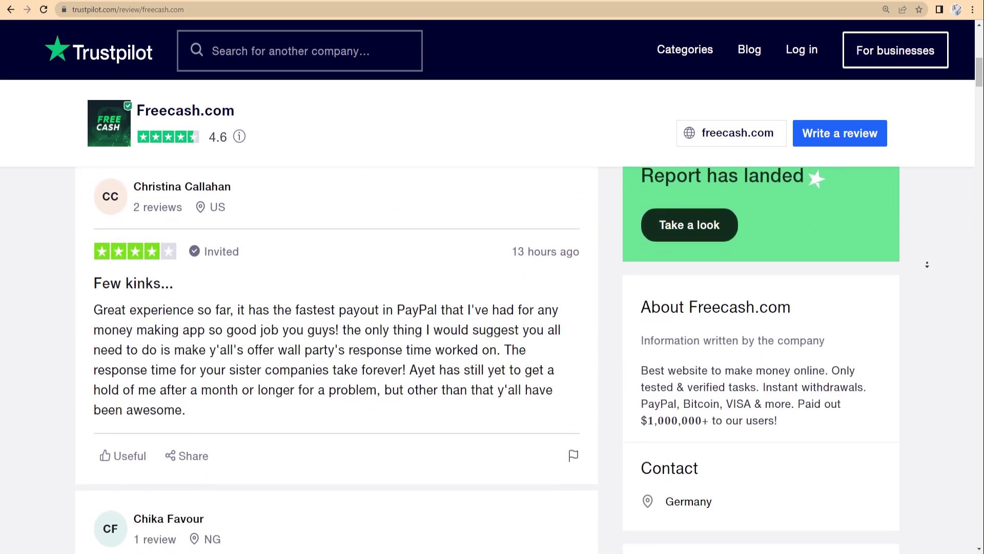
scroll(927, 264, "down", 1)
scroll(927, 264, "down", 1)
scroll(925, 264, "down", 1)
scroll(925, 264, "down", 1)
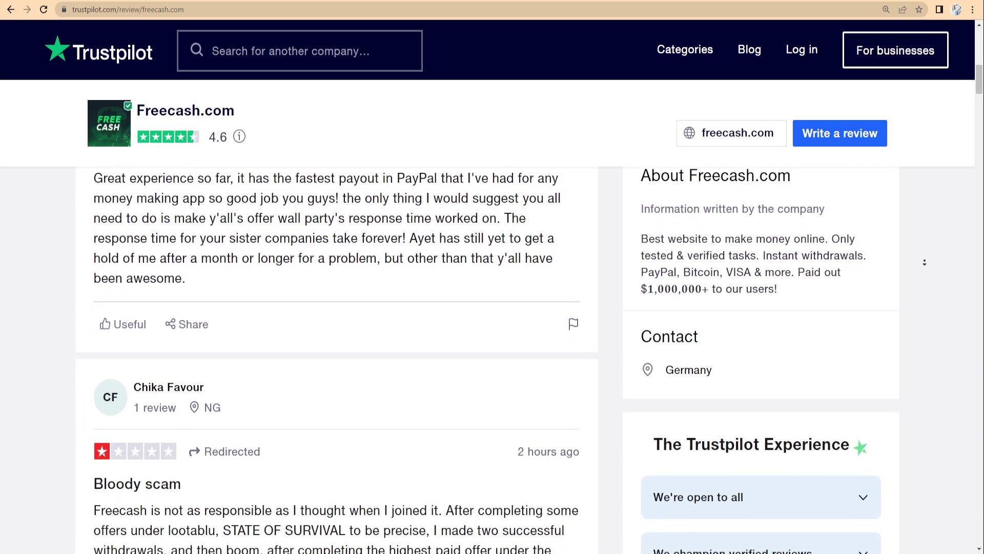
scroll(924, 263, "down", 1)
scroll(925, 264, "down", 1)
scroll(925, 263, "down", 1)
scroll(925, 264, "down", 1)
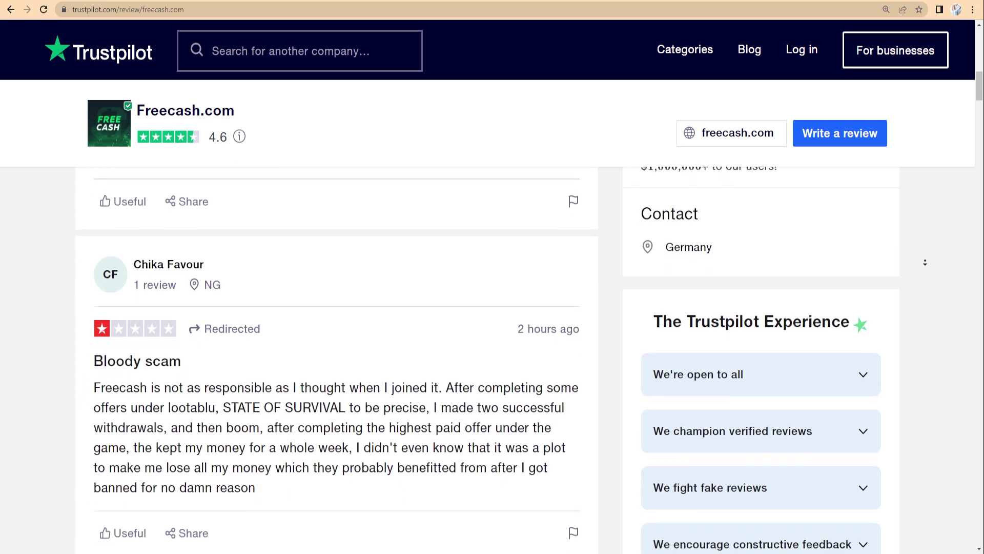
scroll(925, 263, "down", 1)
scroll(925, 264, "down", 1)
scroll(925, 264, "down", 1)
scroll(925, 263, "down", 1)
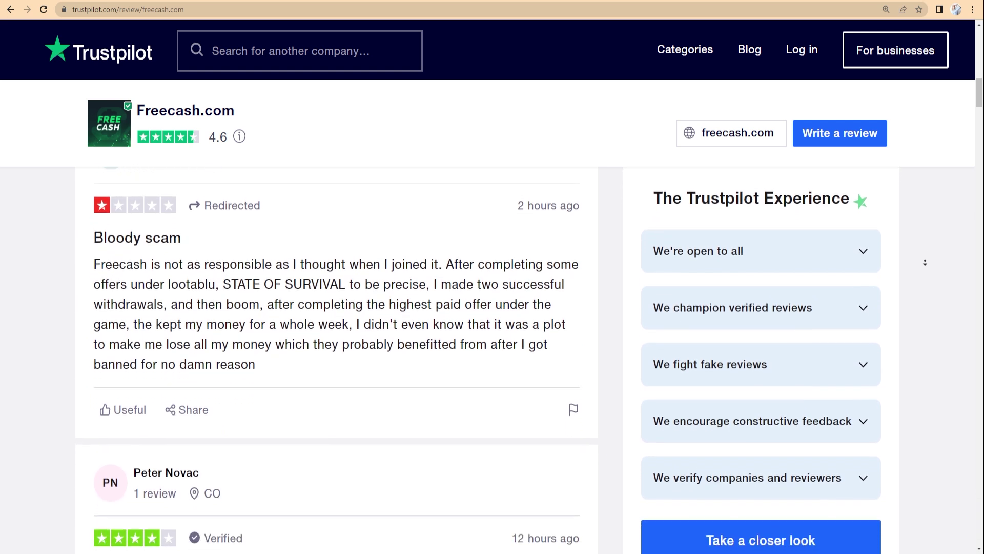
scroll(924, 264, "down", 1)
scroll(925, 263, "down", 1)
scroll(925, 264, "down", 1)
scroll(925, 264, "down", 1)
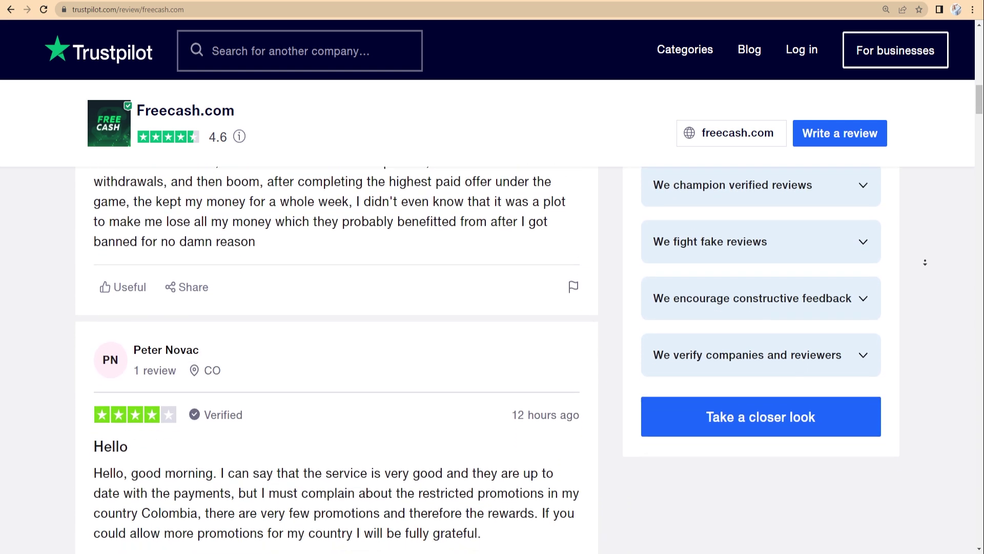
scroll(925, 264, "down", 1)
scroll(926, 264, "down", 1)
scroll(925, 264, "down", 1)
scroll(924, 264, "down", 1)
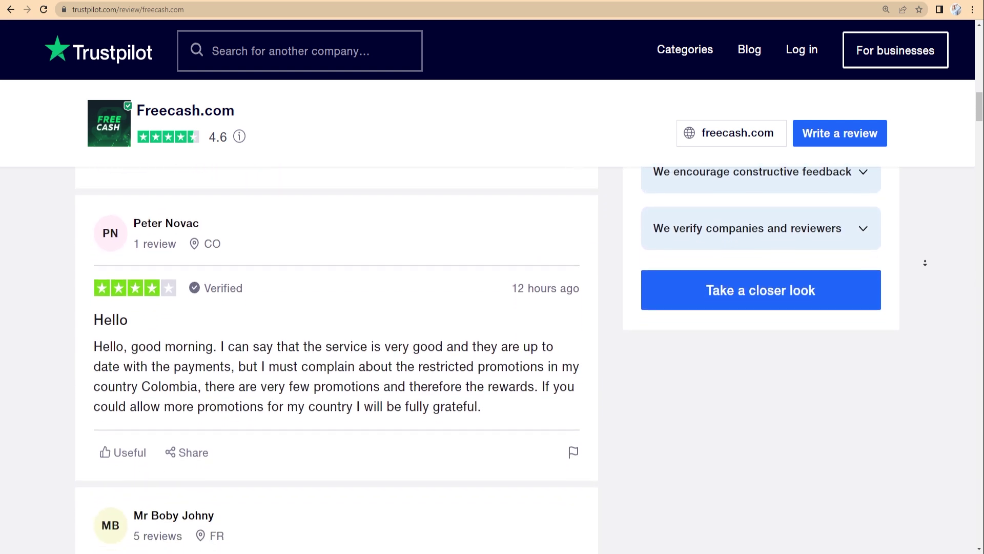
scroll(925, 264, "down", 1)
scroll(925, 264, "down", 1)
scroll(925, 264, "down", 1)
scroll(925, 264, "down", 1)
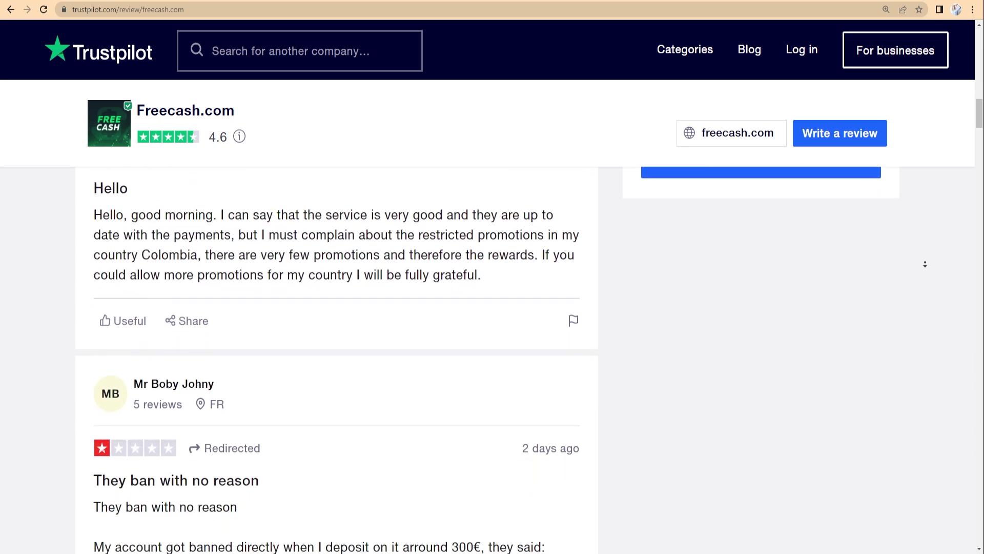
scroll(925, 264, "down", 1)
scroll(925, 264, "down", 1)
scroll(925, 264, "down", 1)
scroll(925, 264, "down", 1)
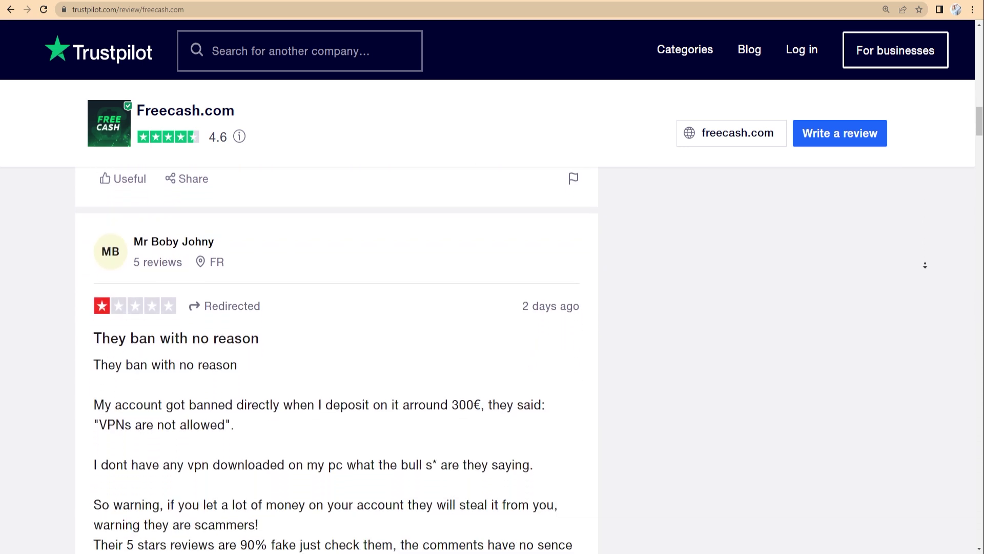
scroll(925, 264, "down", 1)
scroll(925, 263, "down", 1)
scroll(925, 264, "down", 1)
scroll(925, 264, "down", 1)
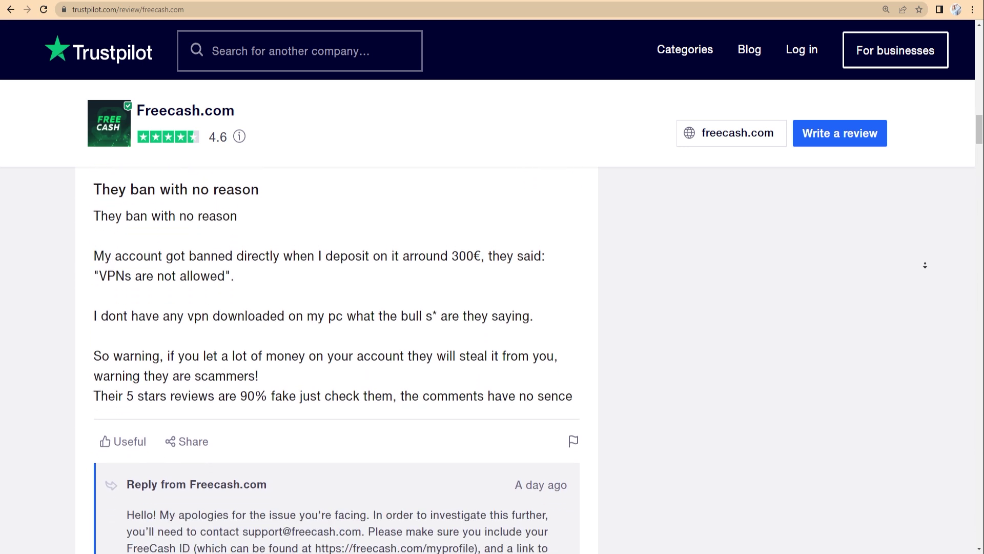
scroll(925, 264, "down", 1)
scroll(925, 264, "down", 1)
scroll(925, 264, "down", 1)
scroll(925, 264, "down", 1)
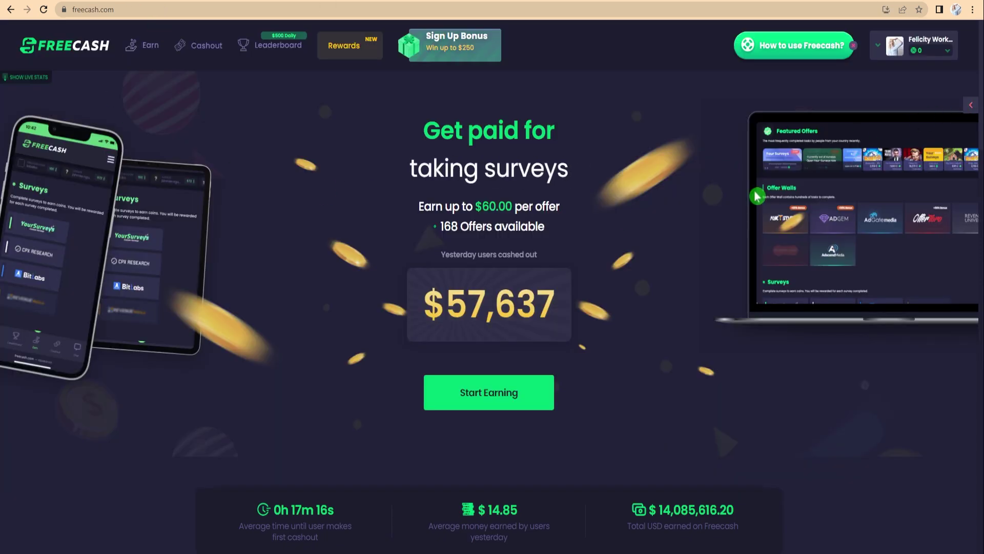
scroll(758, 198, "down", 4)
scroll(774, 228, "down", 4)
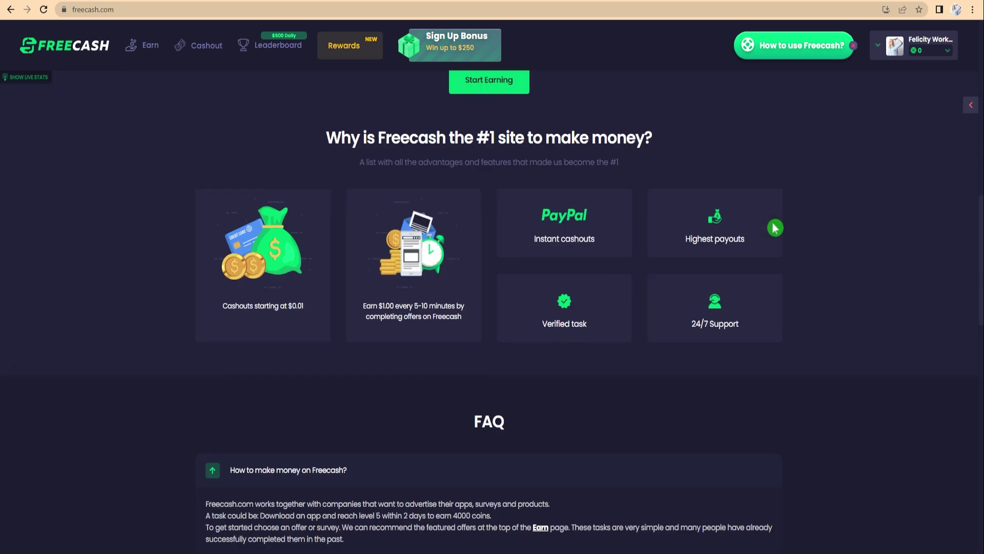
scroll(775, 228, "down", 2)
scroll(775, 228, "down", 2)
scroll(452, 271, "down", 3)
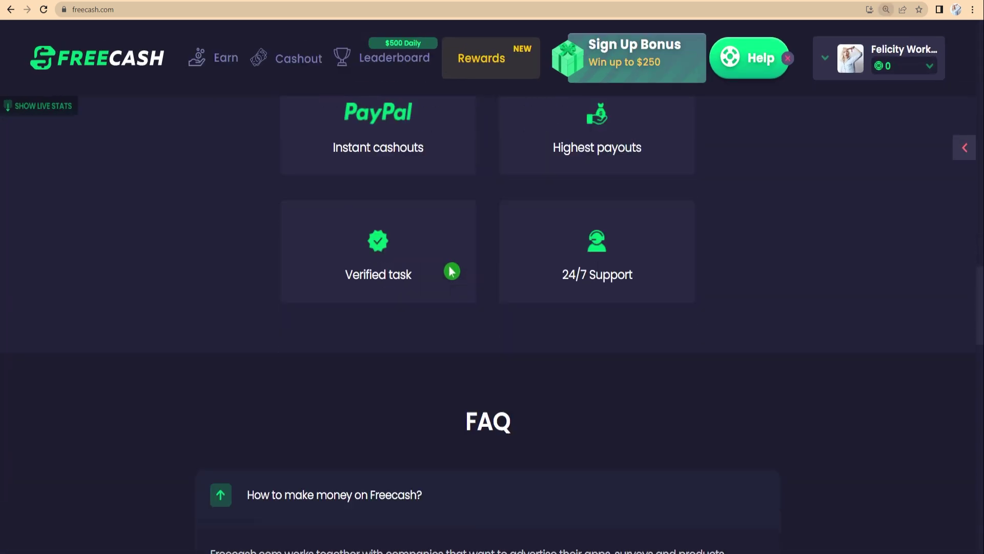
scroll(453, 271, "down", 3)
scroll(384, 292, "down", 1)
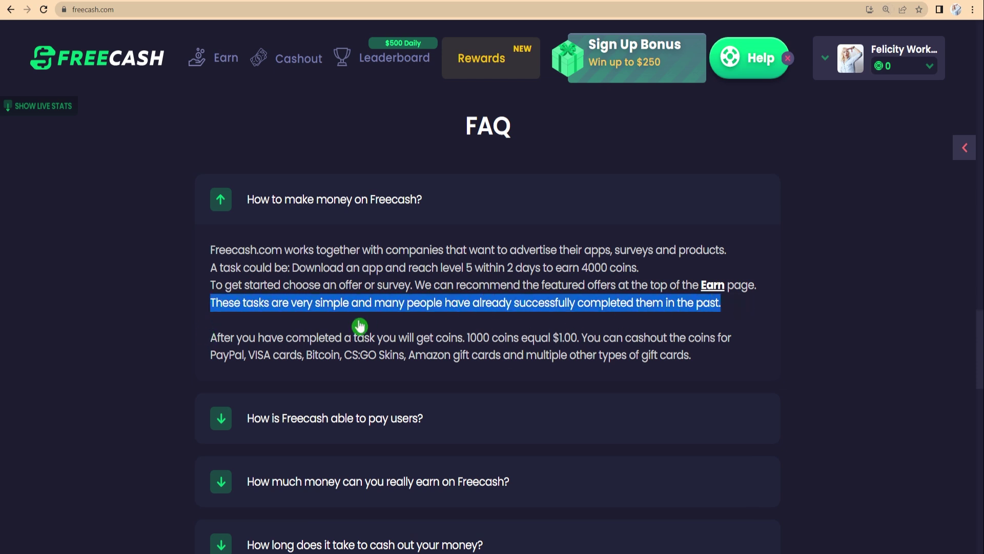
Highlight the FAQ sentences on 1000 coins equalling $1.00 and the 4000-coin example task
left_click_drag(207, 344, 329, 338)
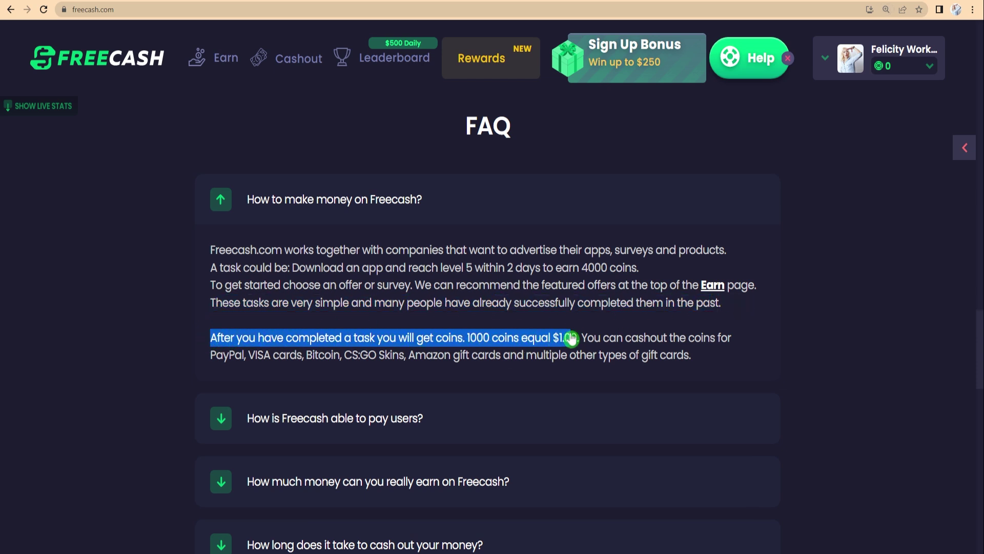
left_click(634, 309)
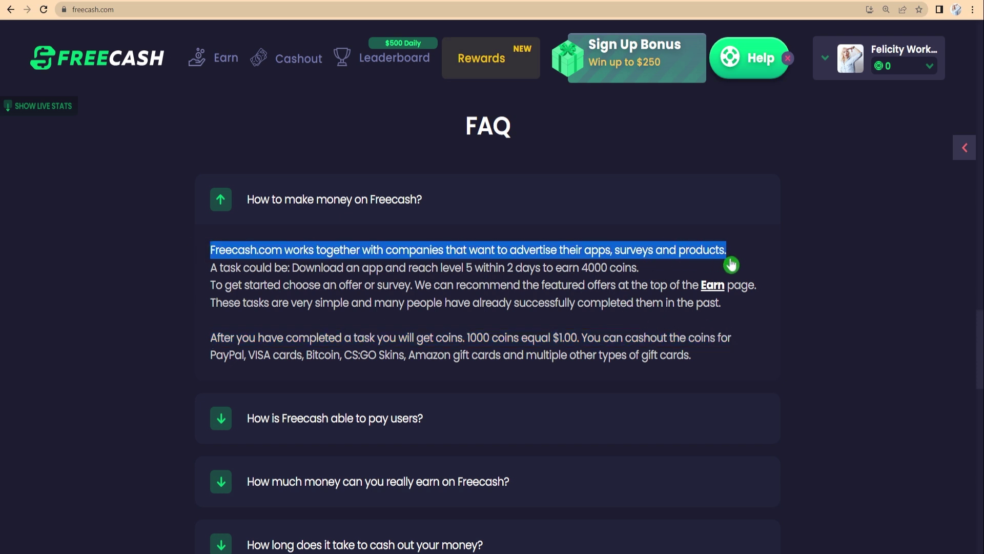
left_click_drag(678, 272, 552, 278)
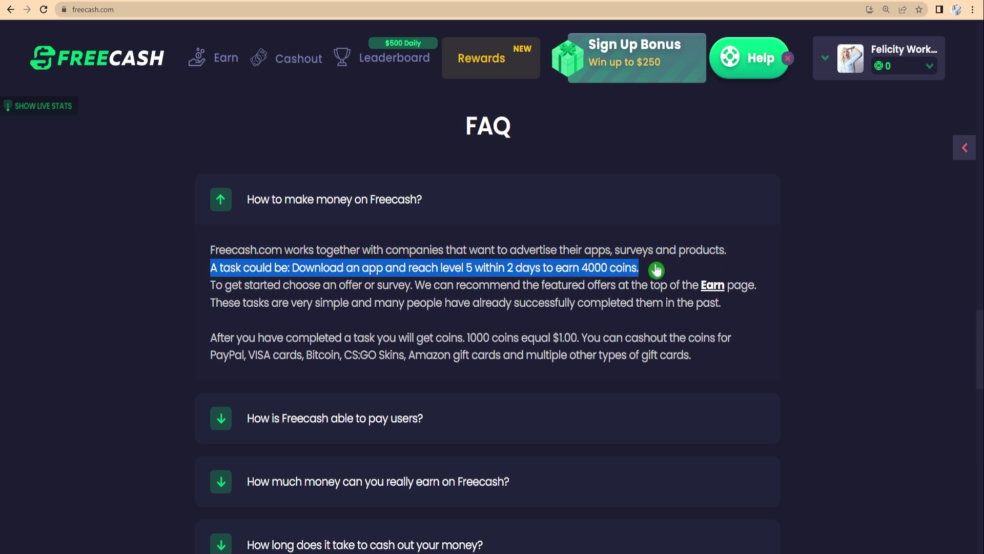
left_click(310, 289)
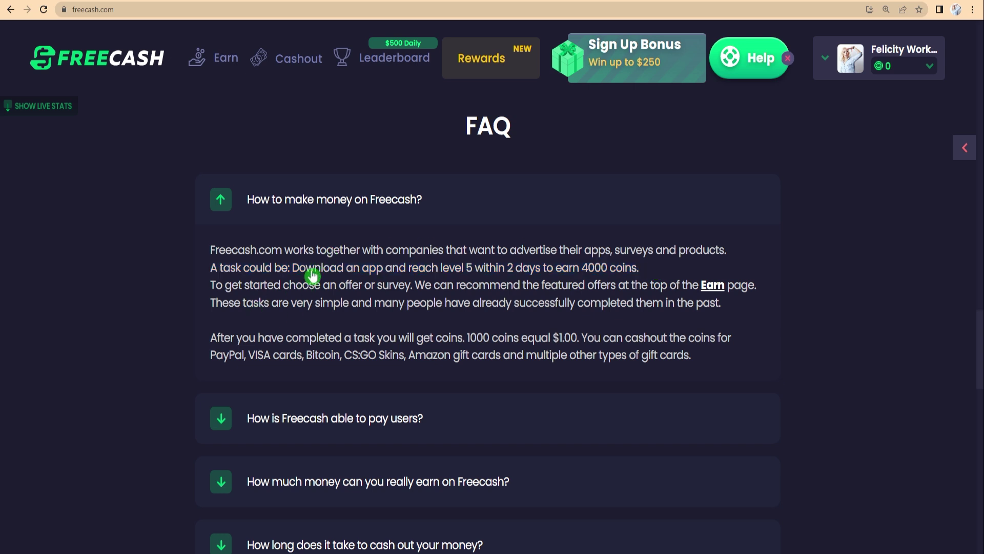
left_click_drag(975, 339, 978, 110)
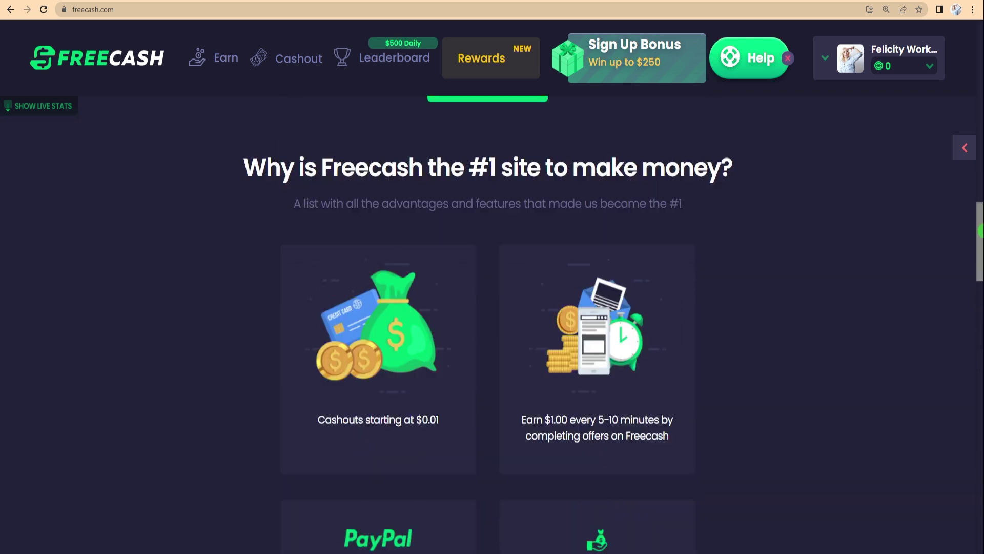
scroll(803, 298, "down", 3)
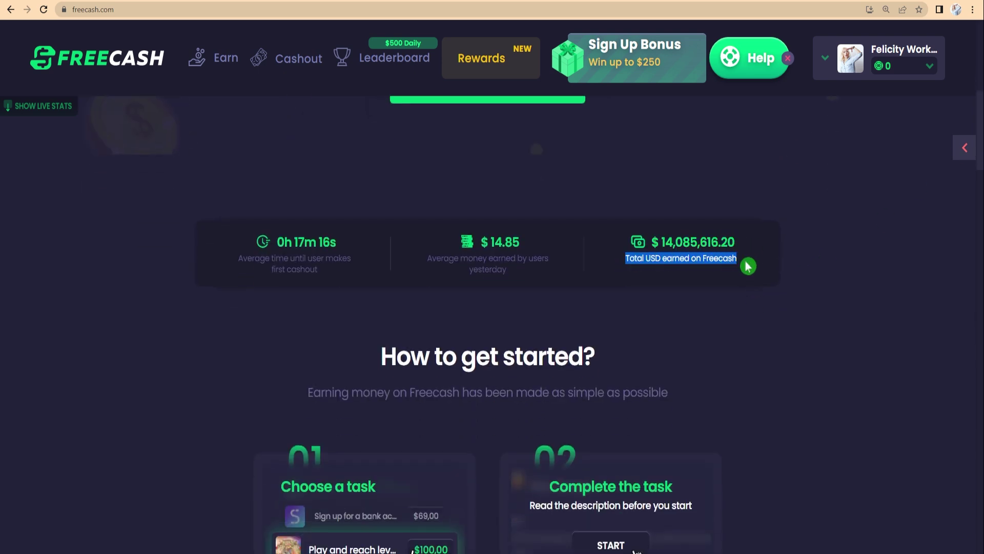
scroll(313, 308, "down", 5)
scroll(430, 323, "down", 4)
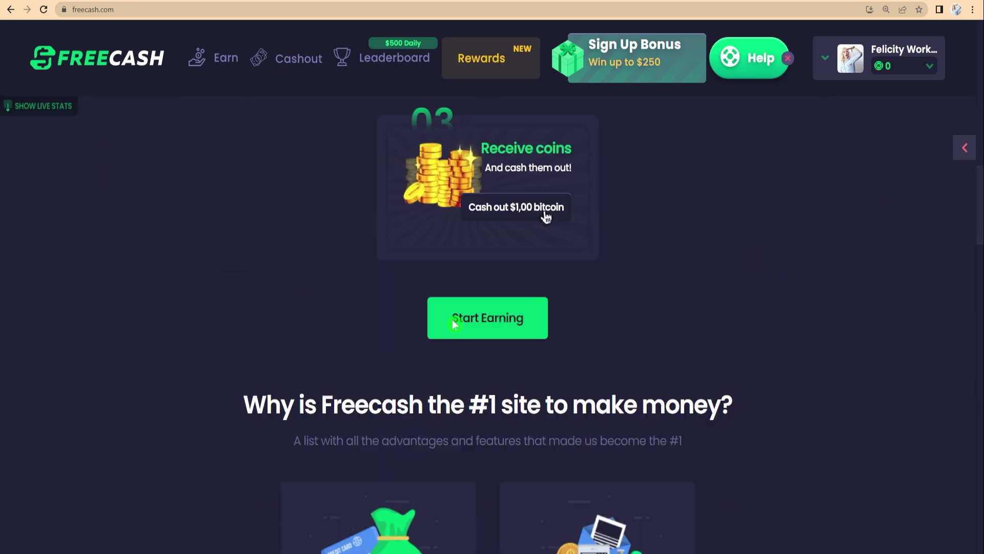
scroll(439, 323, "down", 3)
scroll(442, 327, "down", 3)
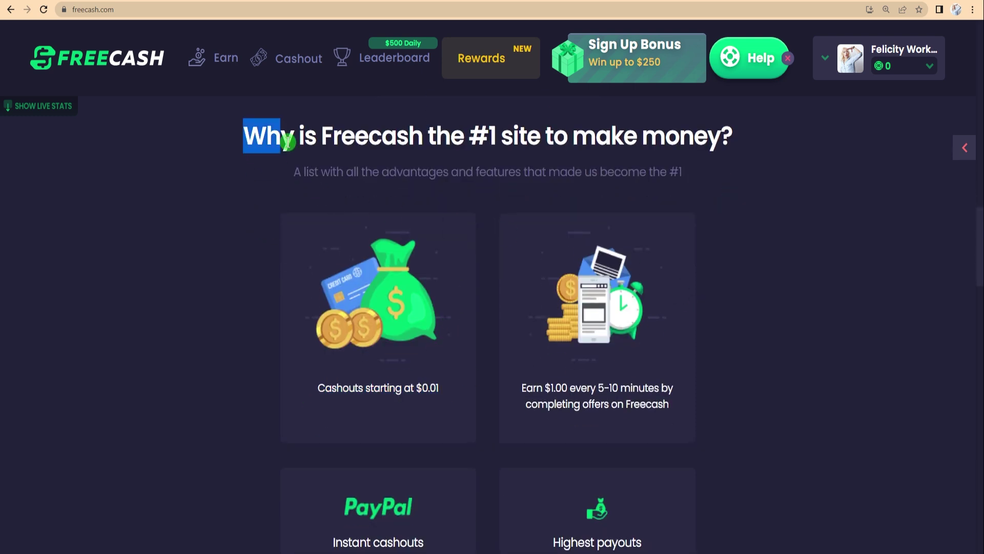
Highlight the #1-site heading, $0.01 cashouts, $1.00-per-5-10-minutes feature and FAQ cashout methods
left_click_drag(288, 141, 705, 178)
left_click_drag(318, 387, 327, 387)
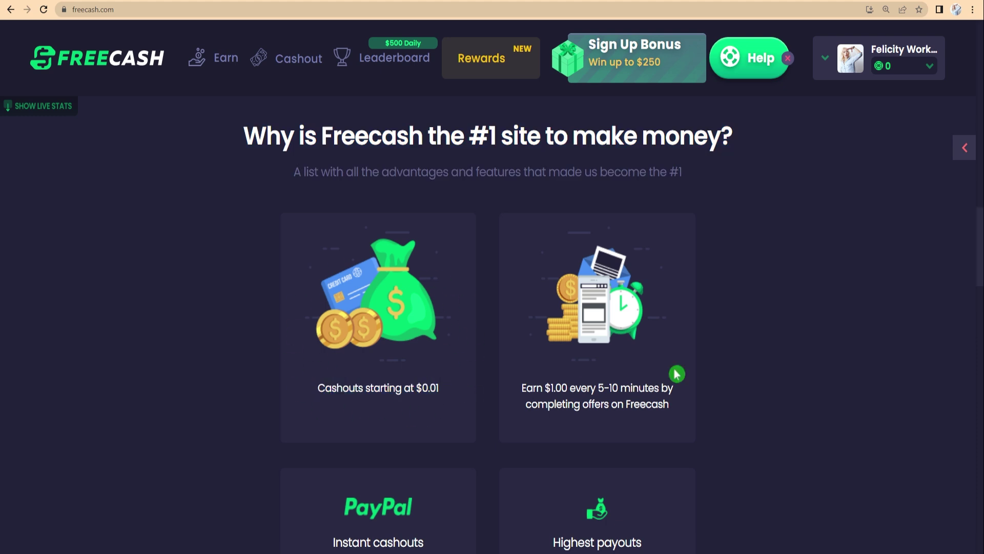
scroll(780, 320, "down", 3)
scroll(780, 320, "down", 3)
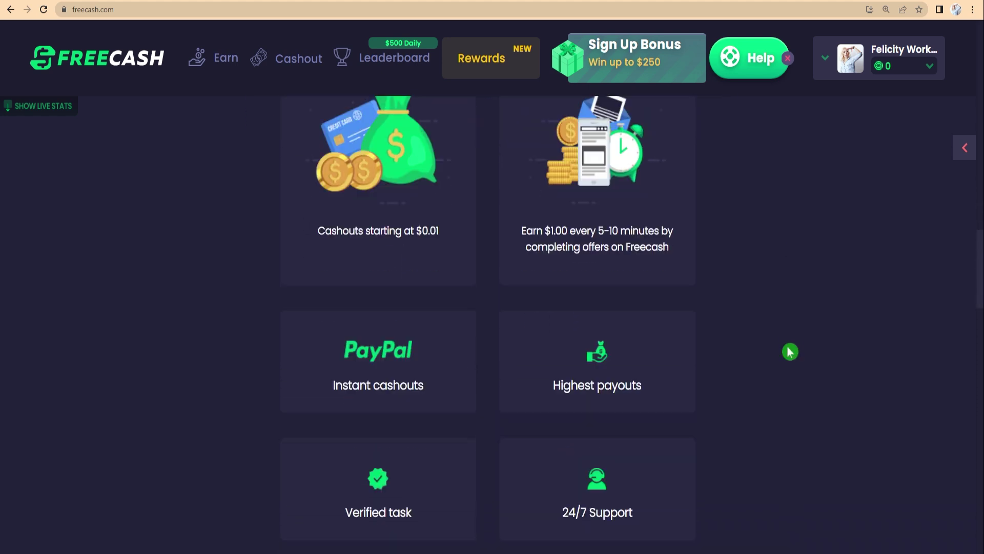
scroll(780, 339, "down", 4)
scroll(777, 353, "down", 2)
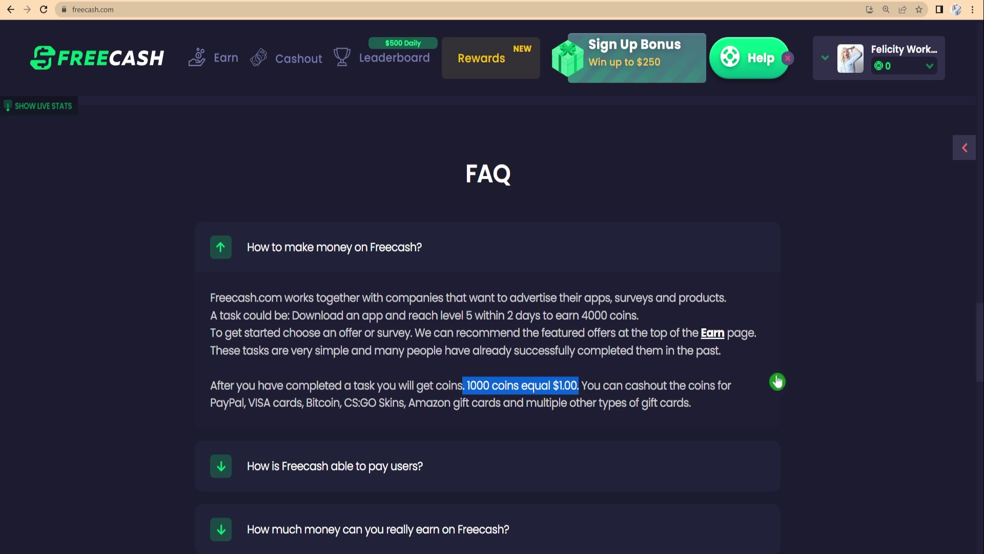
scroll(777, 380, "up", 3)
scroll(777, 381, "up", 3)
scroll(515, 304, "up", 2)
scroll(466, 325, "up", 2)
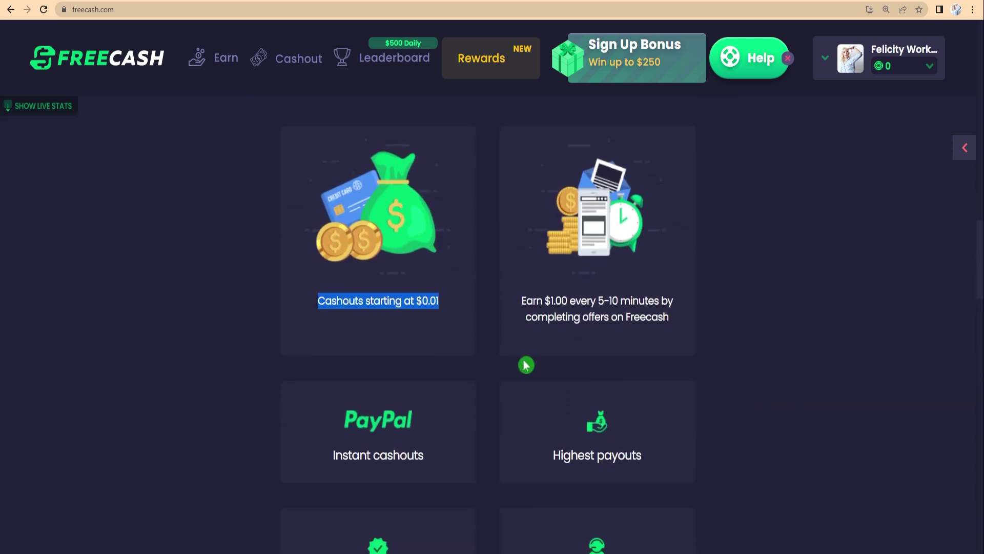
left_click_drag(636, 358, 677, 379)
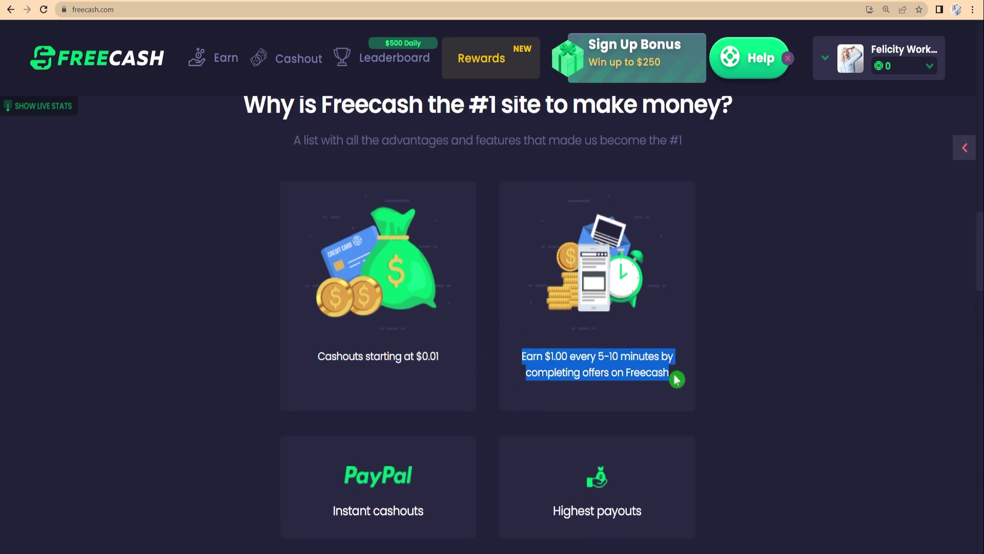
scroll(549, 378, "up", 4)
scroll(538, 322, "up", 3)
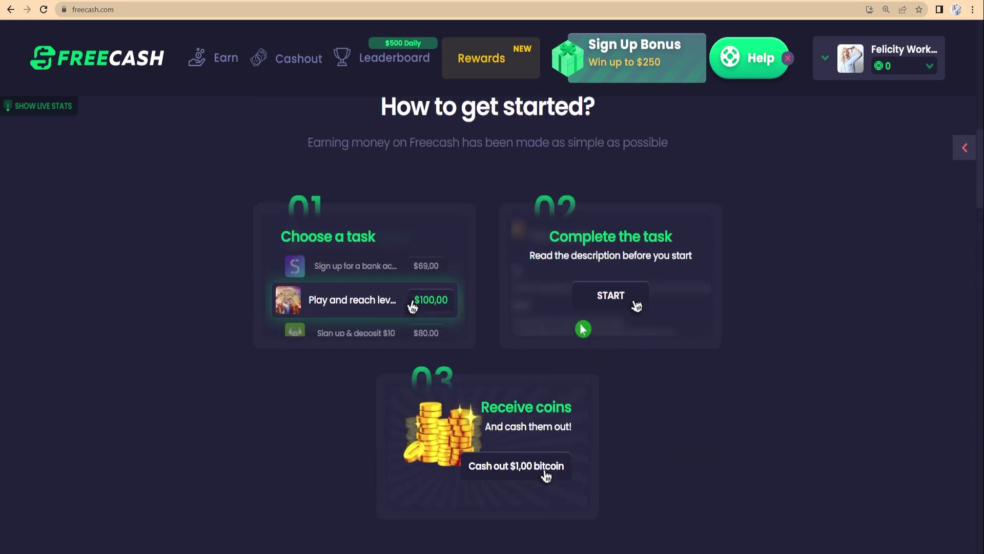
scroll(537, 278, "up", 3)
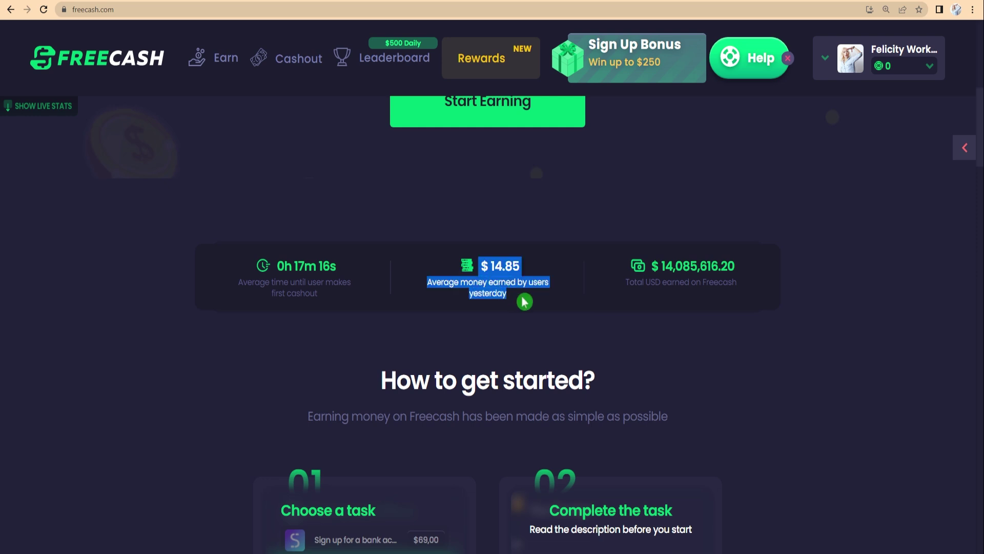
left_click(545, 323)
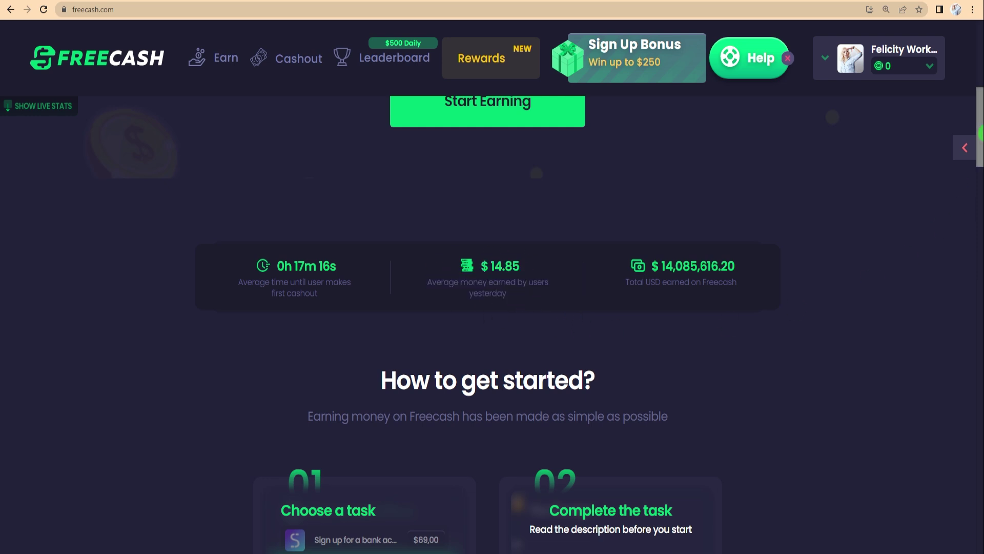
scroll(546, 324, "down", 5)
scroll(545, 324, "down", 5)
scroll(546, 324, "down", 3)
scroll(546, 324, "down", 3)
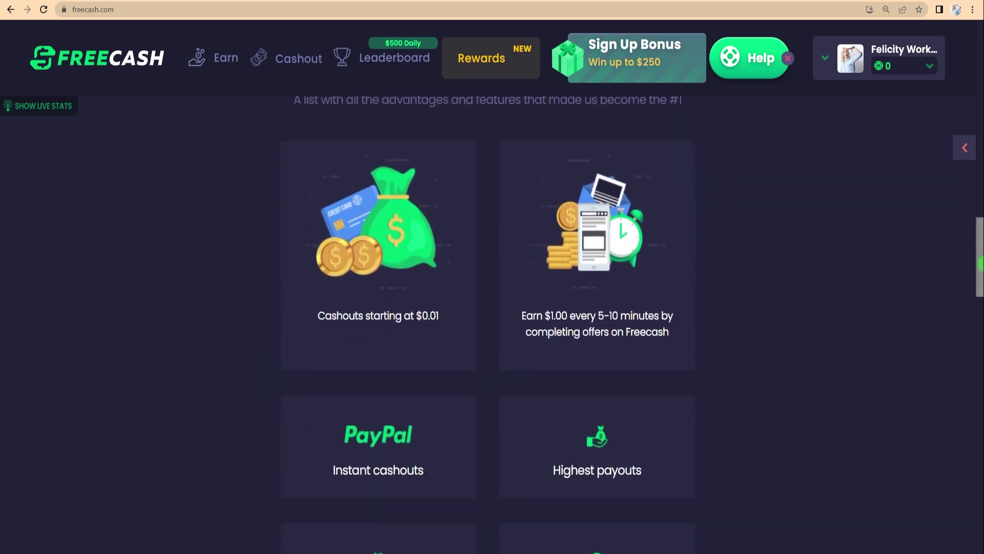
scroll(545, 324, "down", 3)
scroll(545, 324, "down", 2)
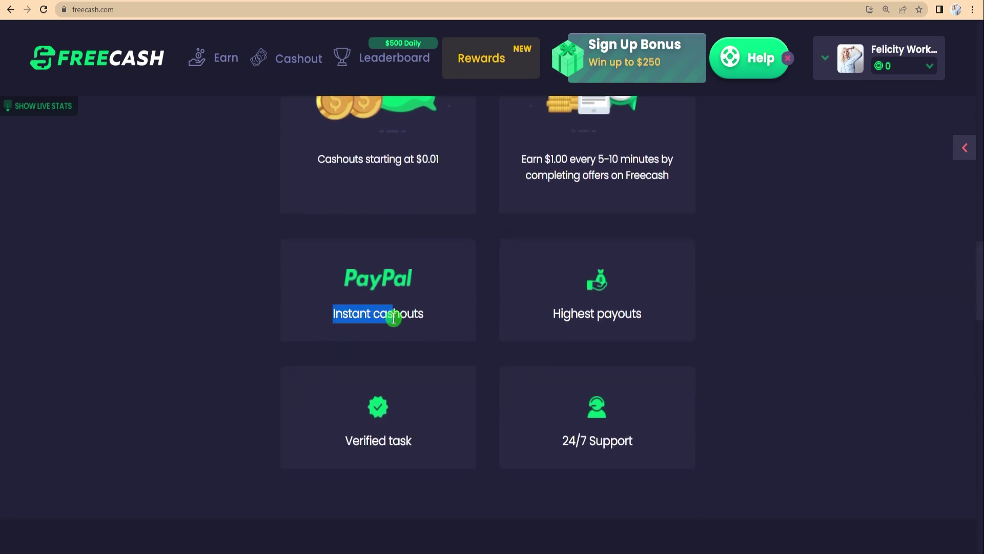
left_click_drag(394, 316, 424, 317)
scroll(522, 323, "down", 5)
scroll(538, 323, "down", 3)
scroll(538, 324, "down", 3)
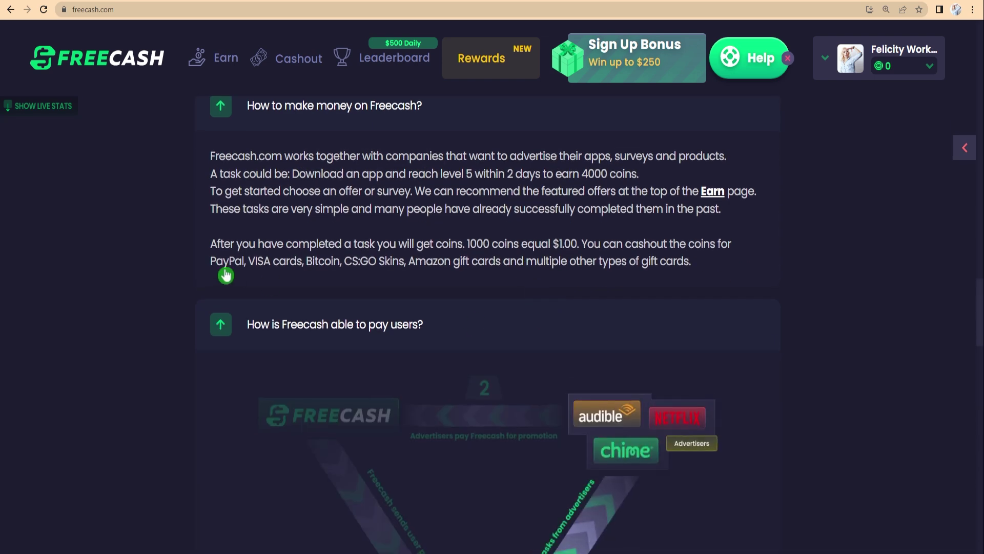
left_click_drag(211, 261, 306, 267)
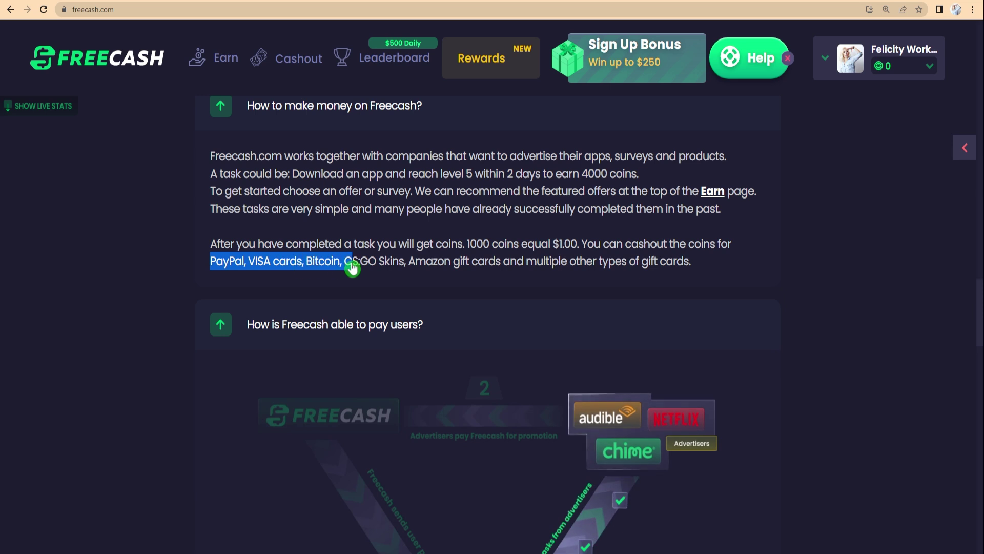
left_click_drag(404, 267, 477, 267)
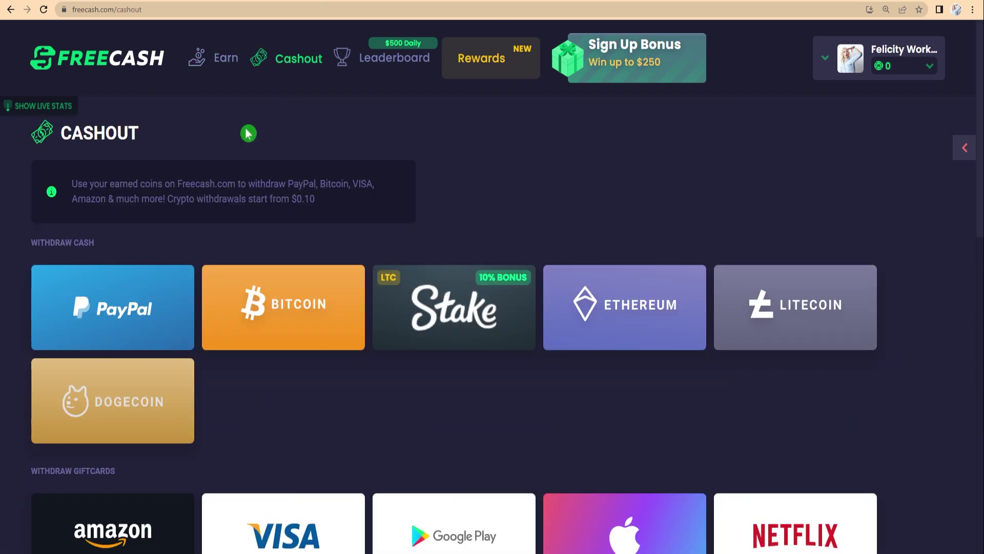
scroll(247, 133, "down", 3)
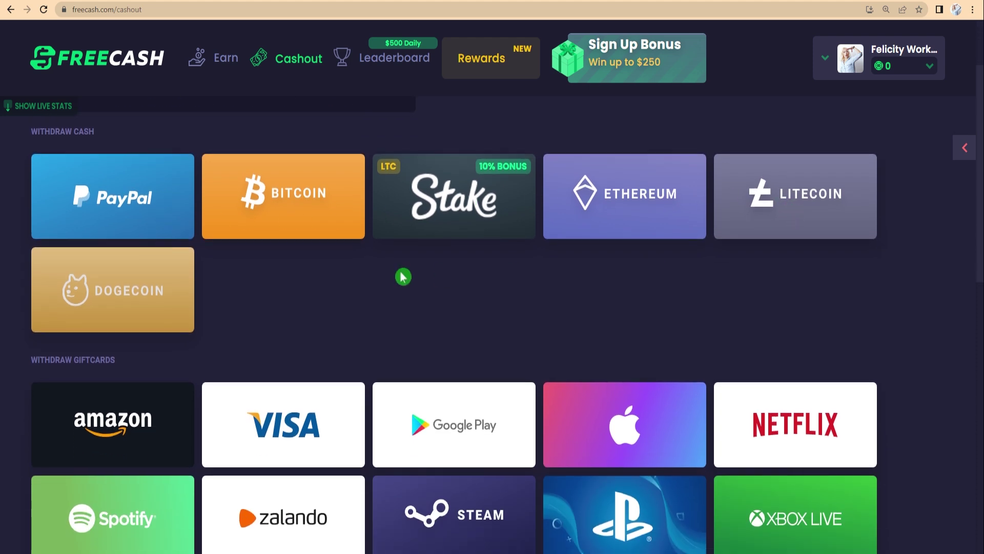
scroll(168, 284, "down", 3)
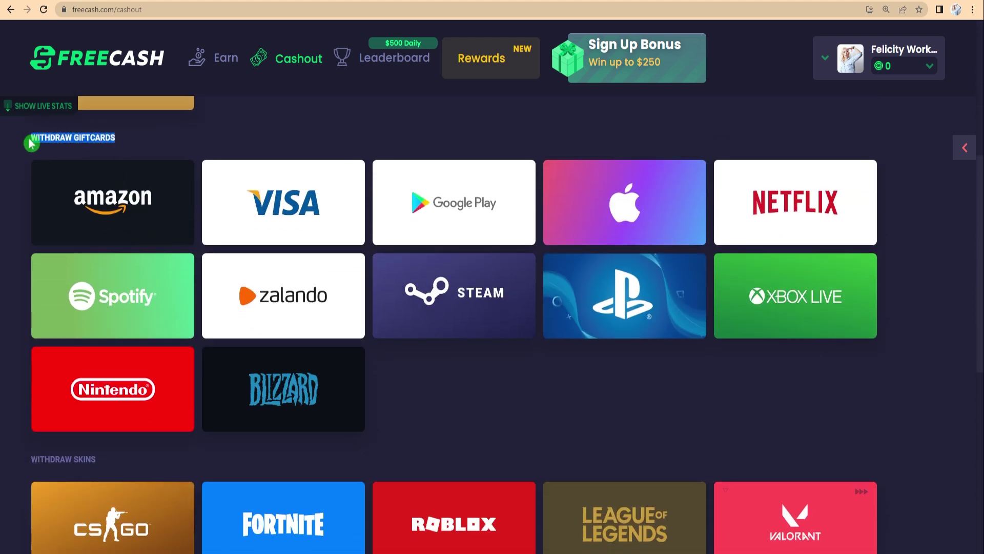
scroll(195, 145, "down", 4)
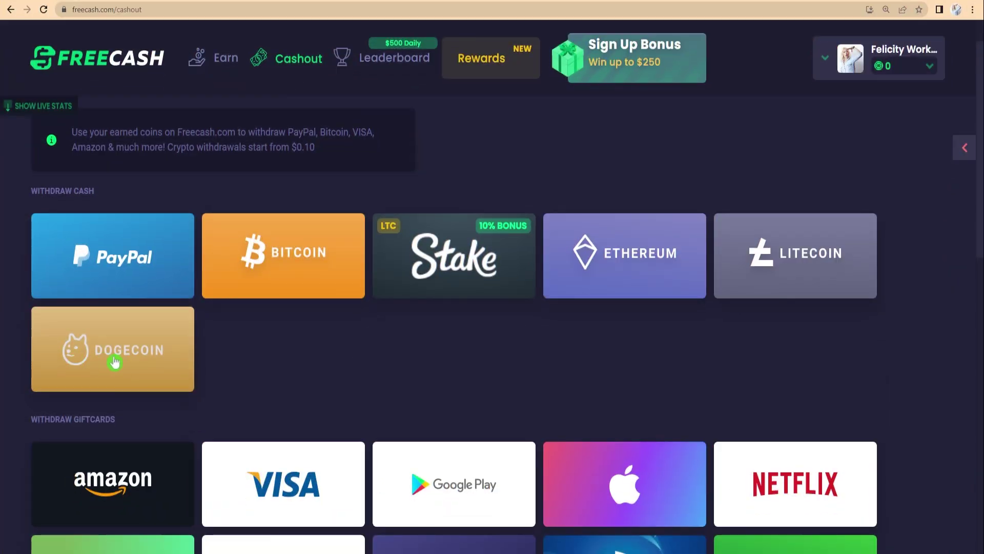
Open the Dogecoin withdrawal form from the cashout options
left_click(109, 359)
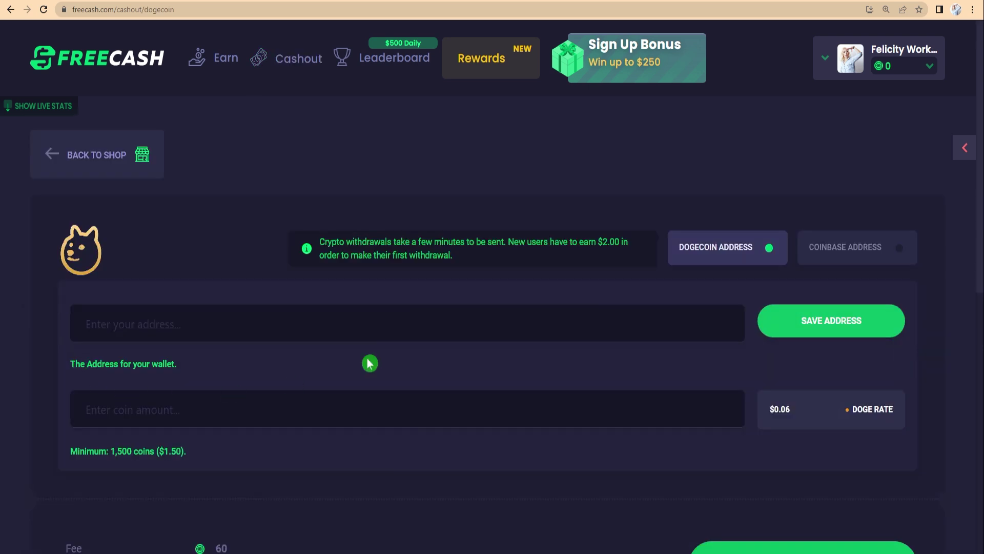
scroll(492, 369, "down", 2)
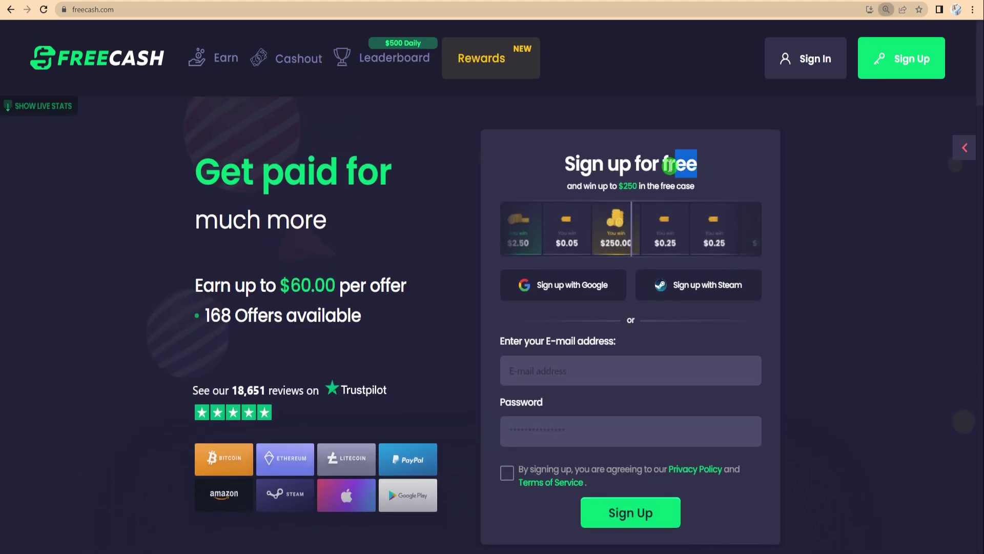
scroll(549, 245, "down", 3)
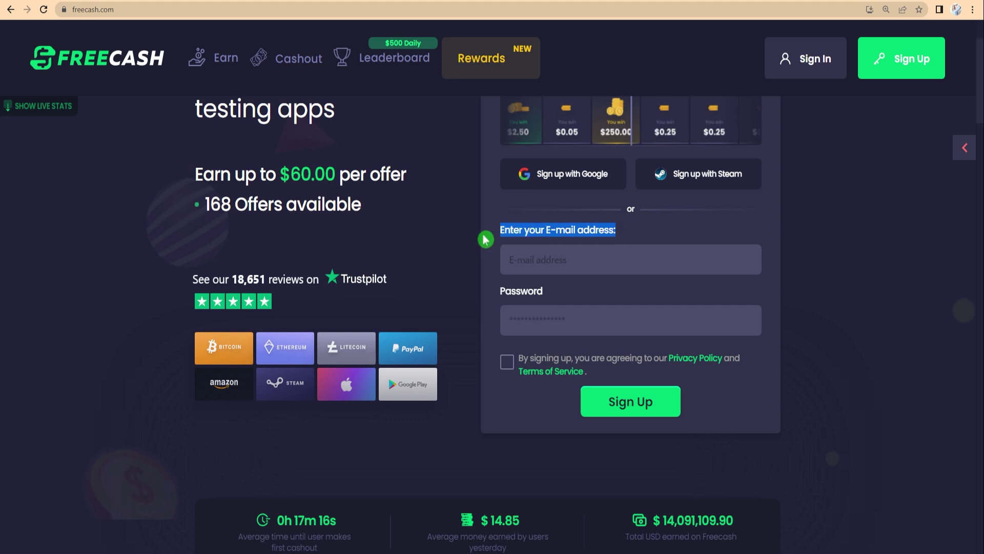
Highlight the sign-up form's email and password labels, then zoom the page out
left_click_drag(495, 291, 587, 295)
scroll(656, 375, "down", 8)
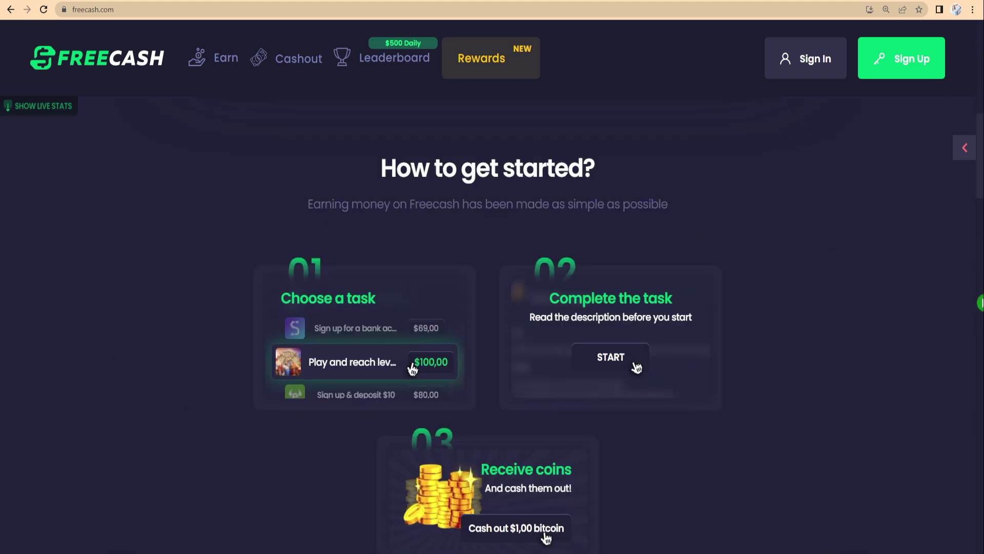
scroll(656, 375, "up", 3)
scroll(656, 375, "up", 5)
scroll(656, 375, "up", 3)
scroll(655, 375, "down", 1)
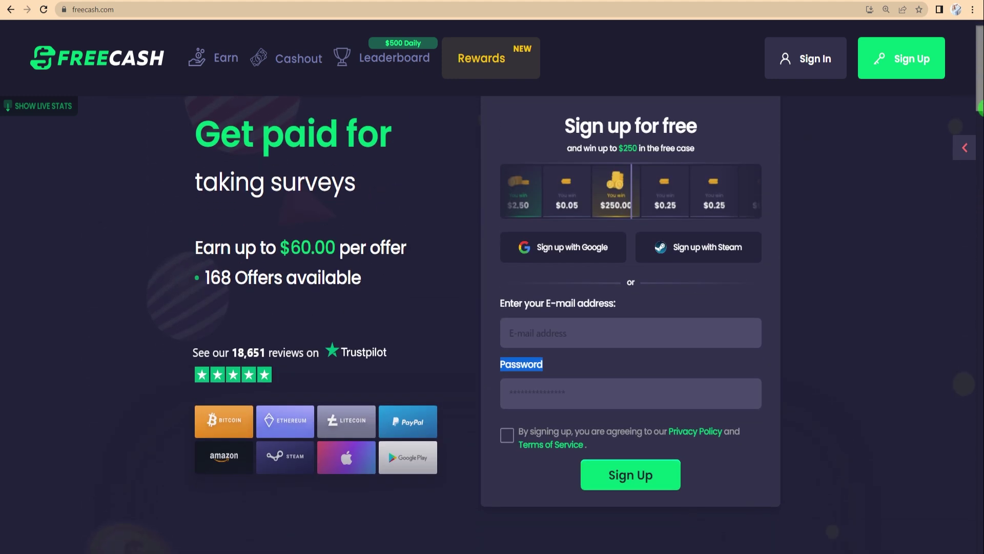
left_click(552, 366)
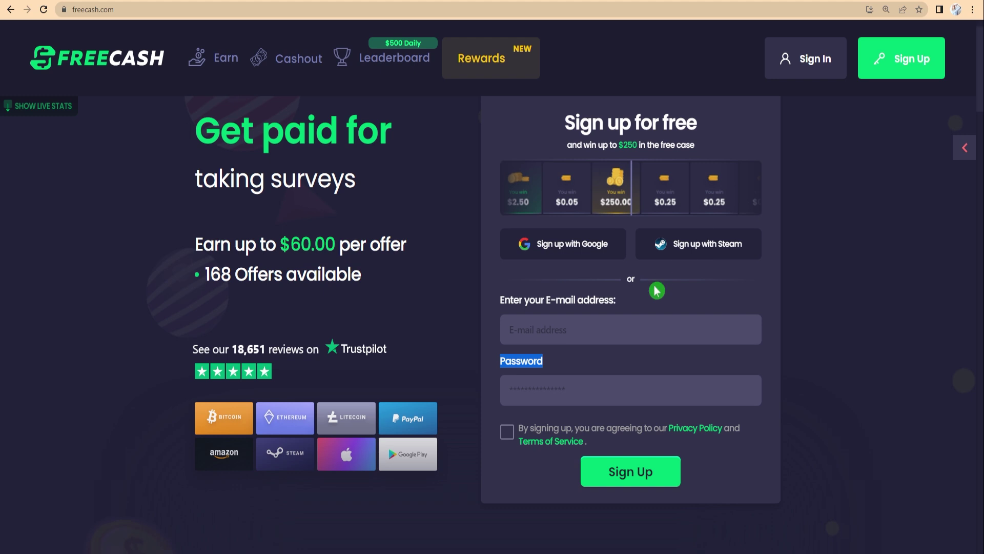
left_click(502, 290)
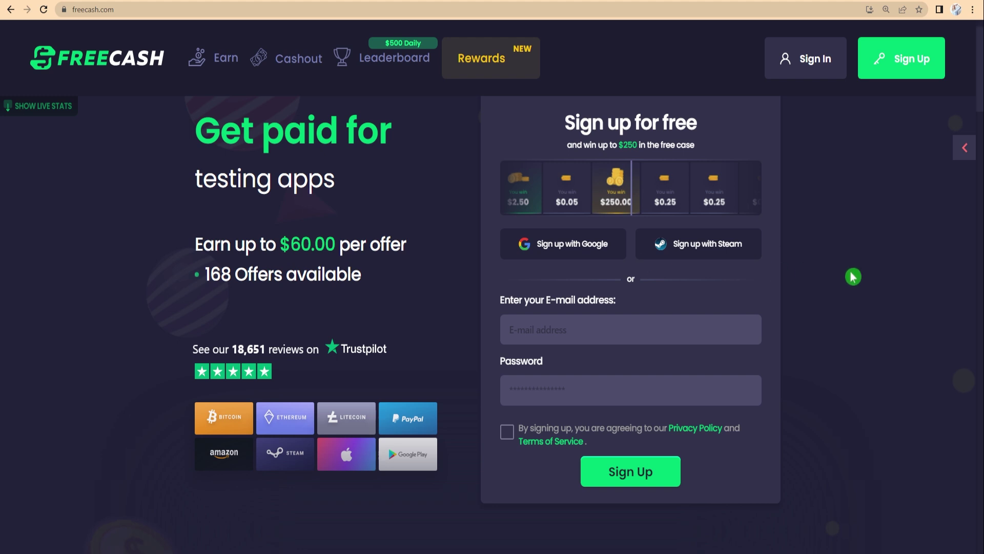
key("ctrl+minus")
key("ctrl+minus")
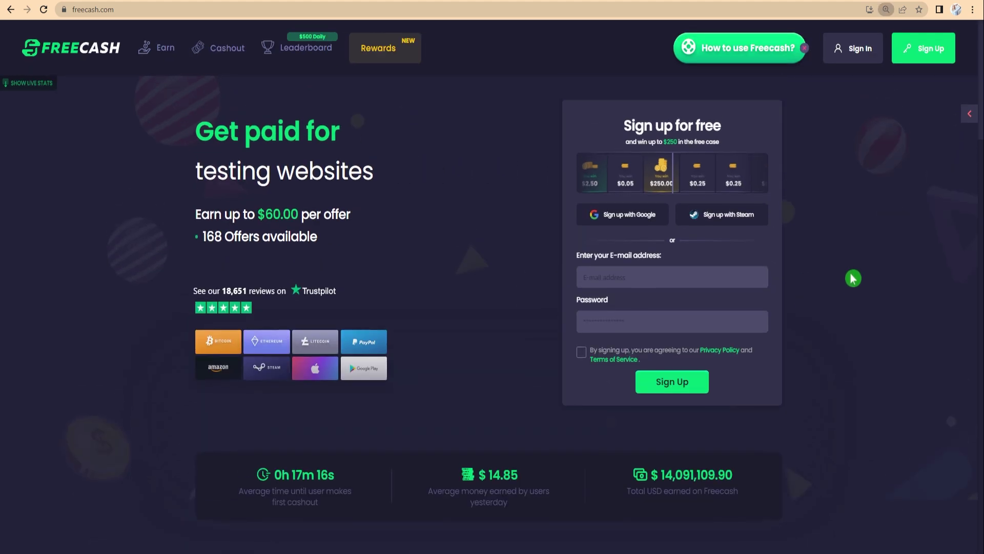
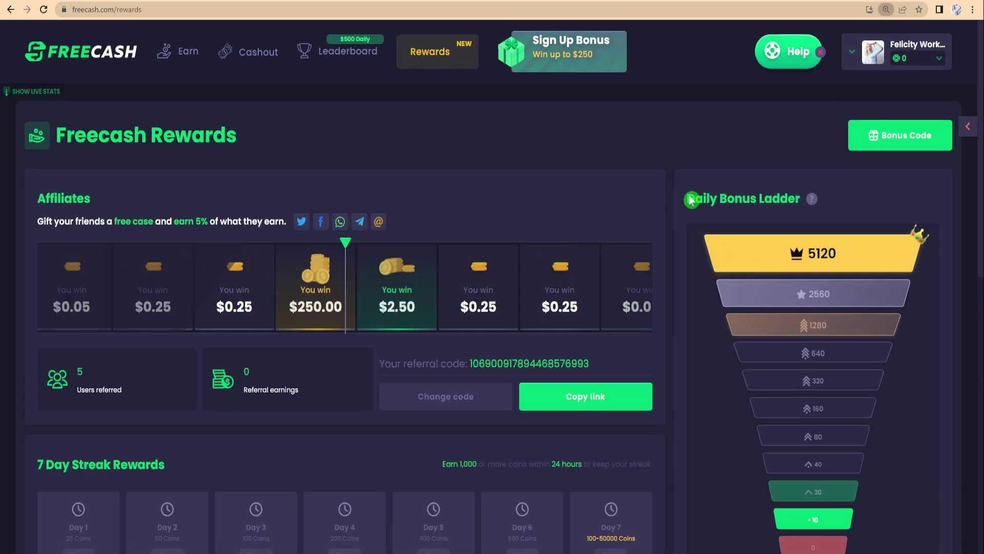
Zoom in and highlight the Daily Bonus Ladder and Affiliates text on the Rewards page
triple_click(691, 199)
key("ctrl+plus")
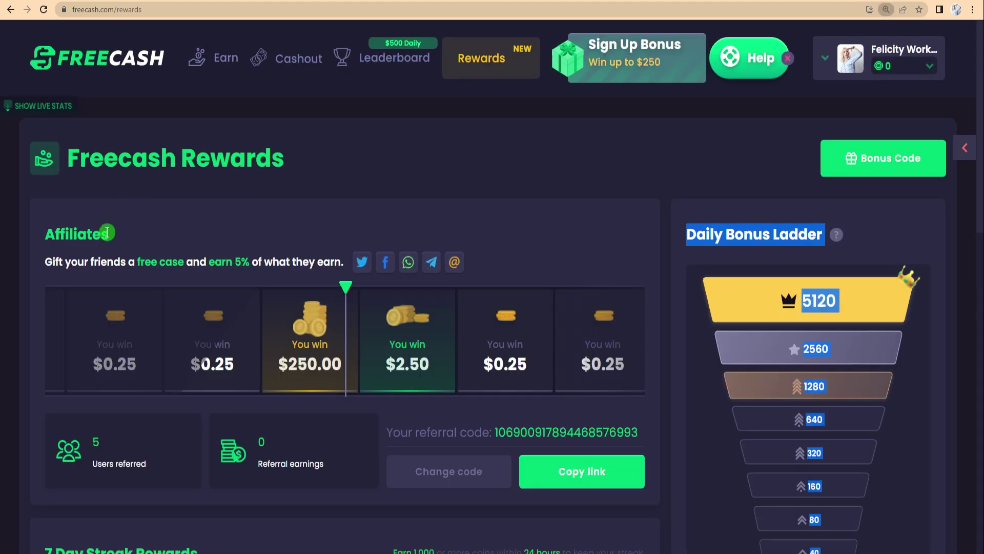
left_click(108, 232)
left_click_drag(45, 262, 347, 275)
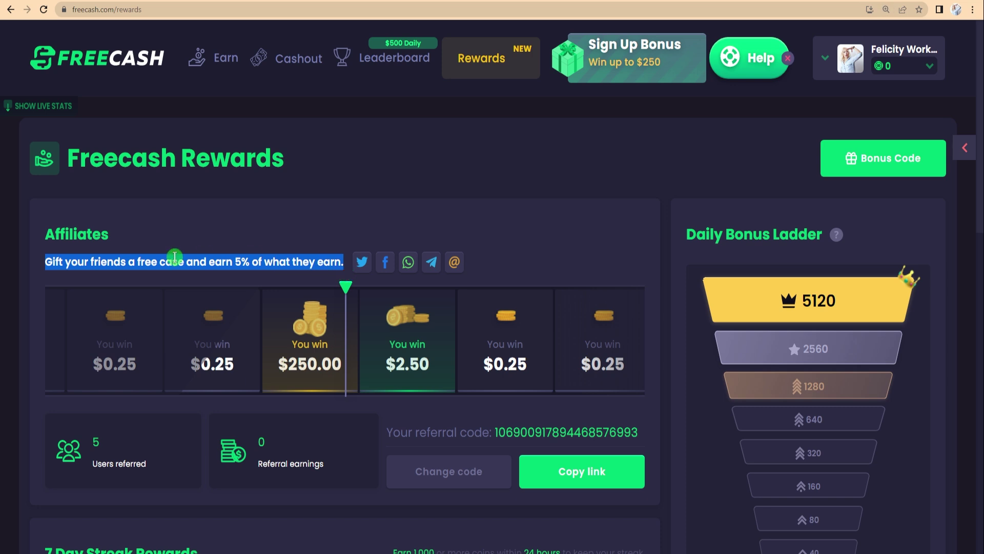
left_click_drag(46, 227, 322, 256)
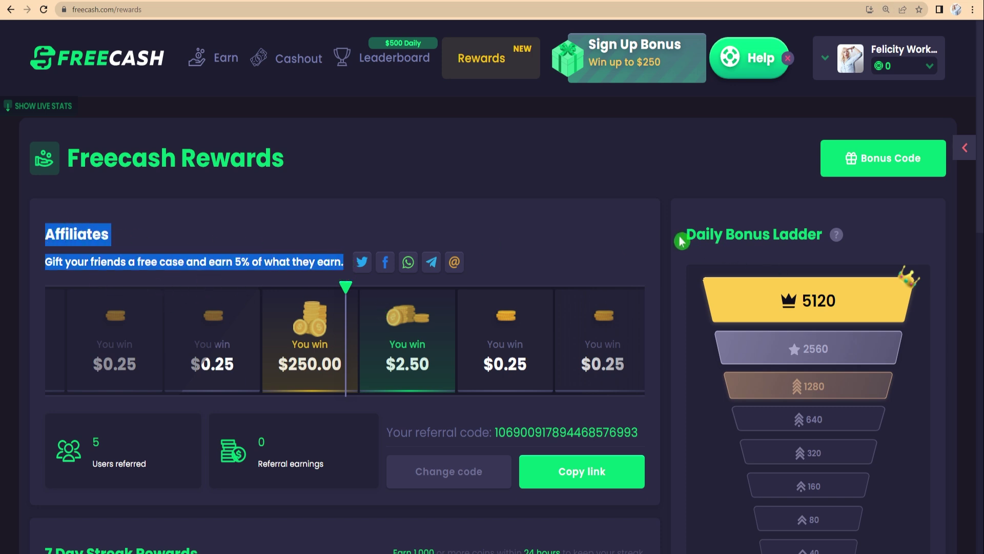
left_click_drag(682, 241, 816, 233)
left_click(460, 359)
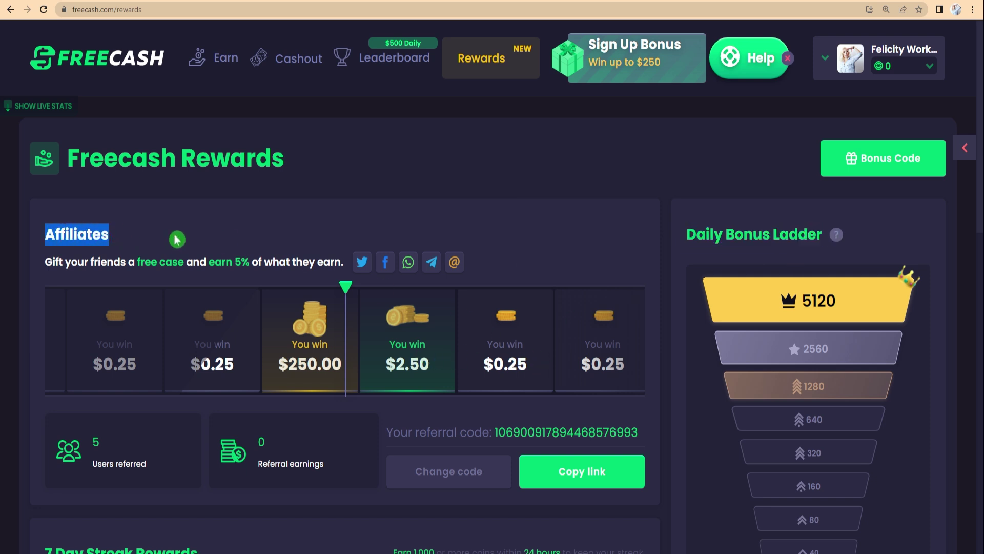
left_click_drag(42, 261, 339, 259)
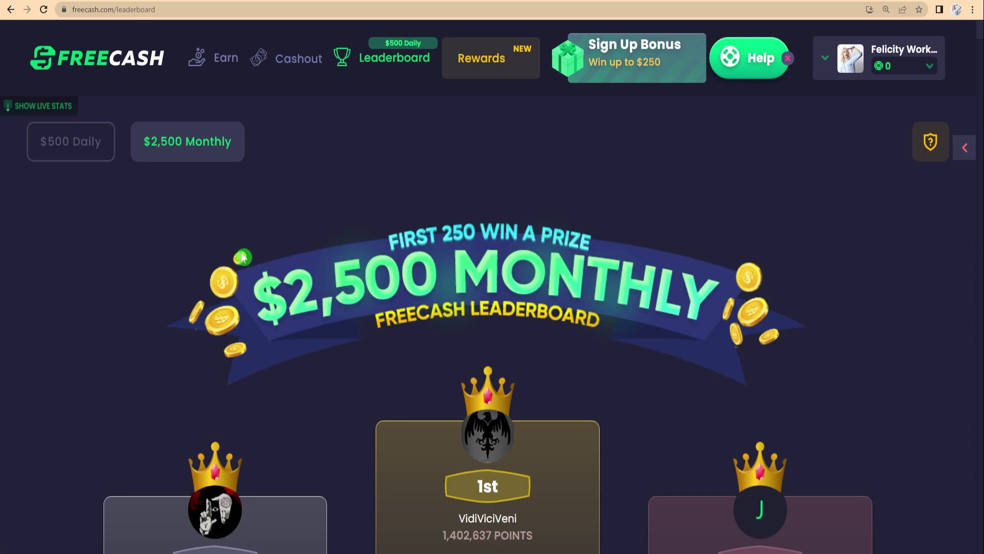
left_click(44, 146)
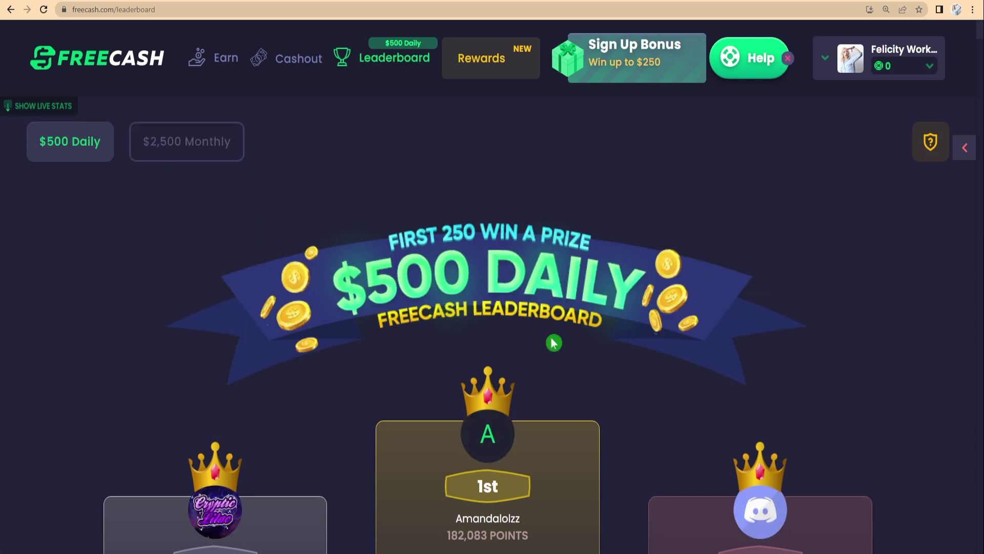
left_click(183, 155)
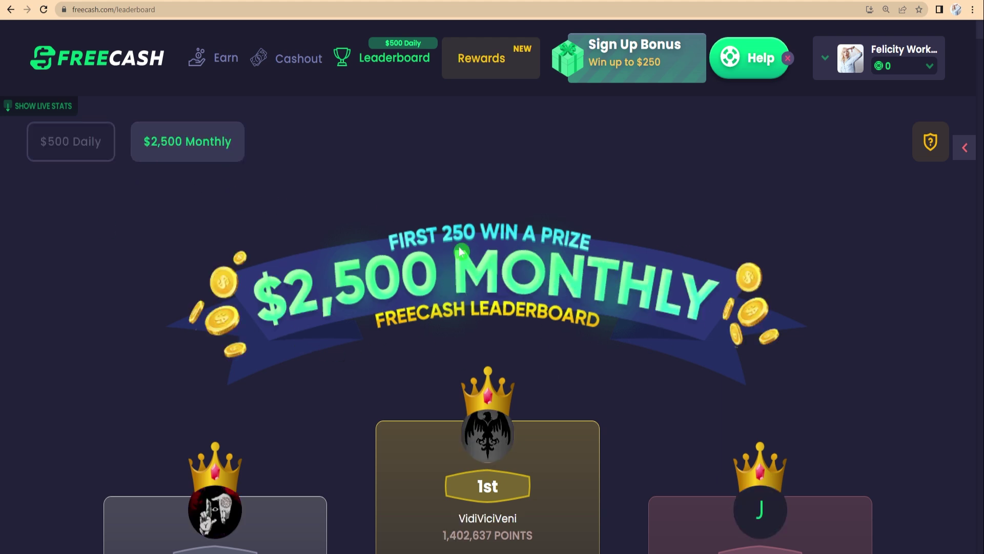
key("ctrl+minus")
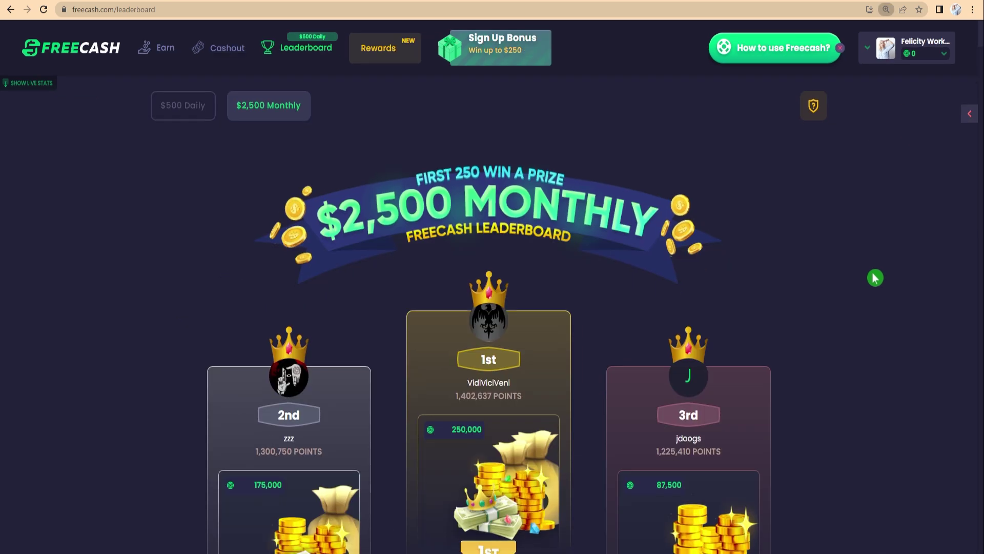
scroll(874, 275, "down", 5)
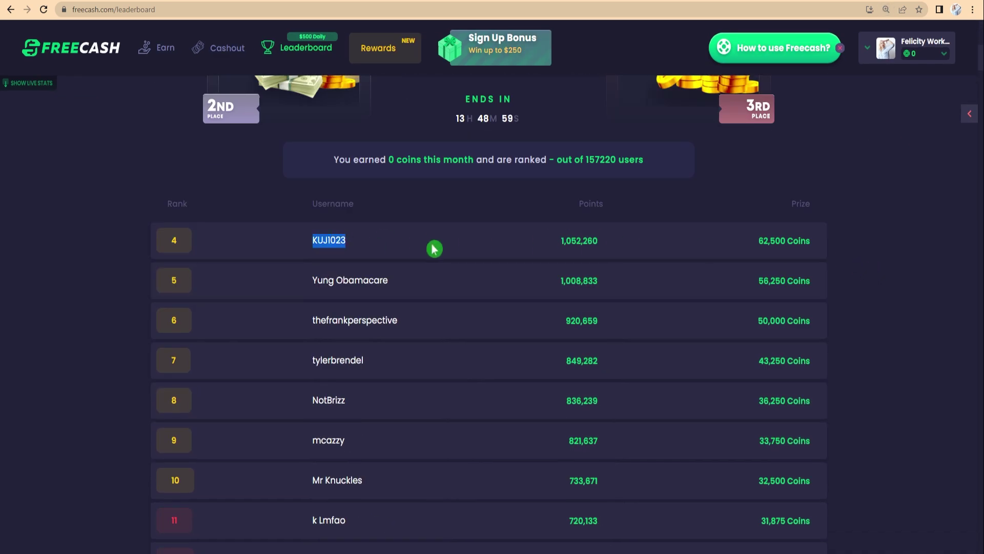
left_click(763, 256)
key("ctrl+plus")
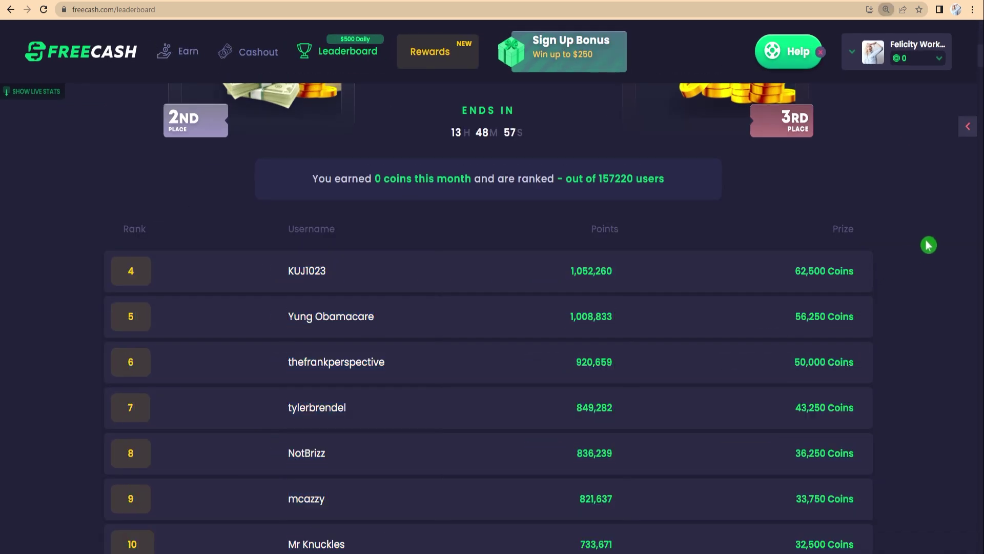
scroll(926, 261, "down", 3)
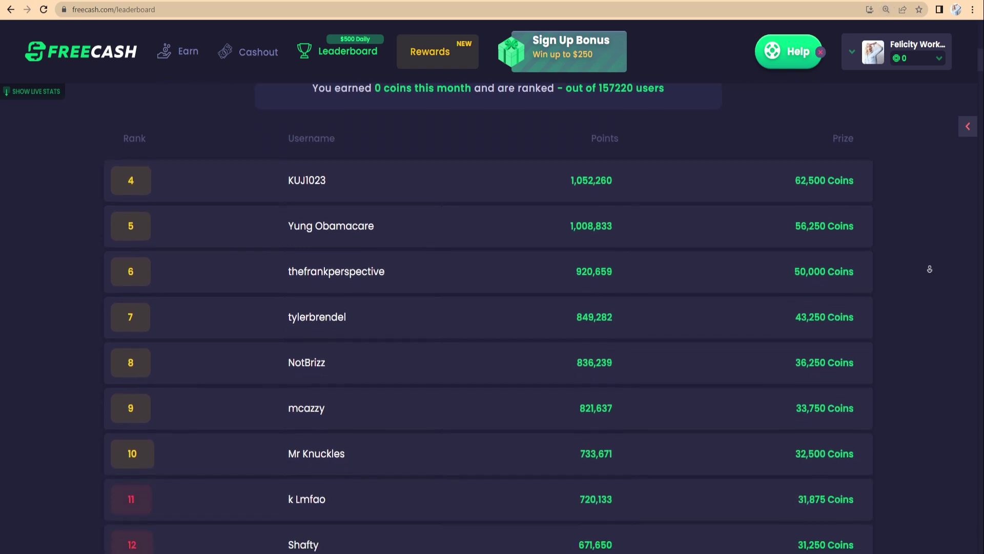
scroll(930, 269, "down", 3)
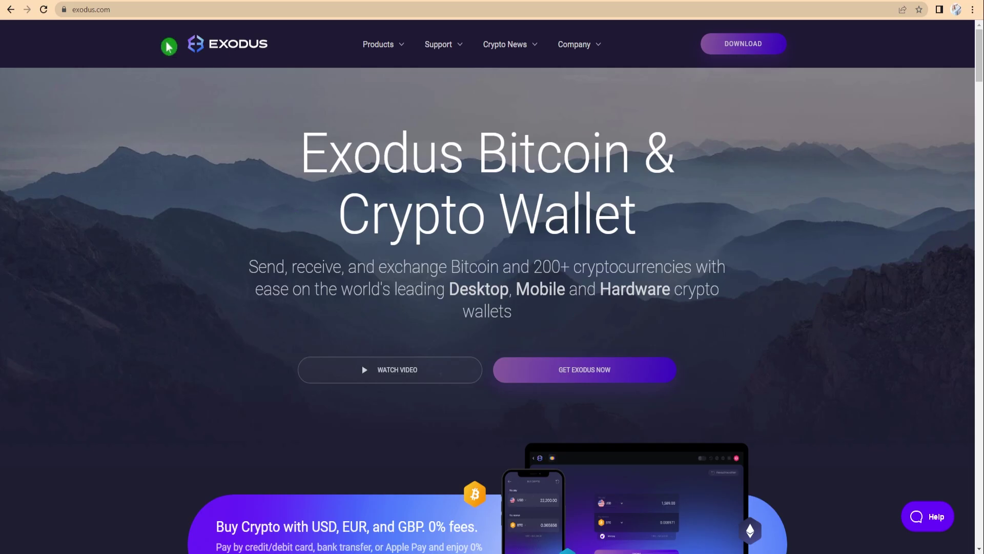
Review the Atomic Wallet and Exodus descriptions, including the supported coins paragraph
left_click(143, 10)
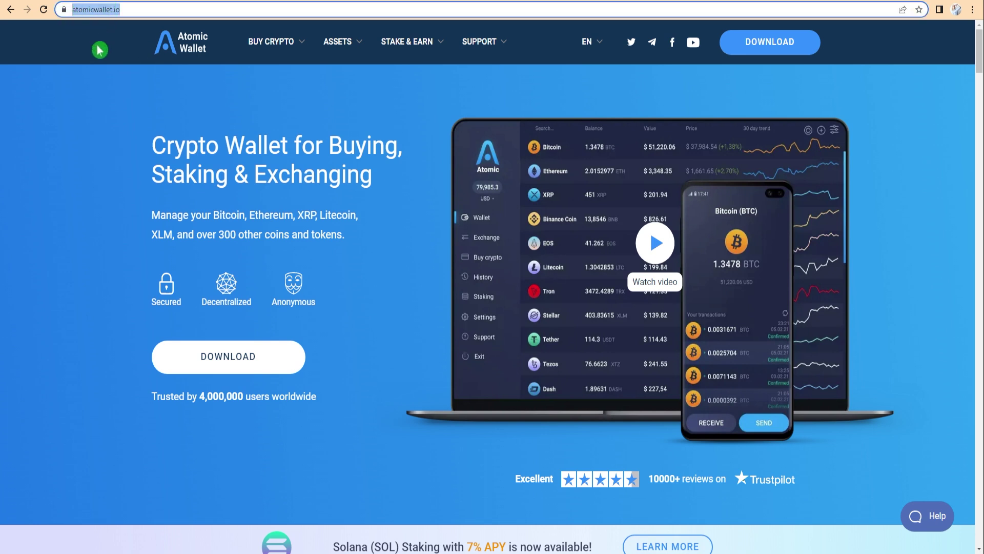
left_click_drag(143, 141, 370, 183)
left_click_drag(347, 235, 162, 219)
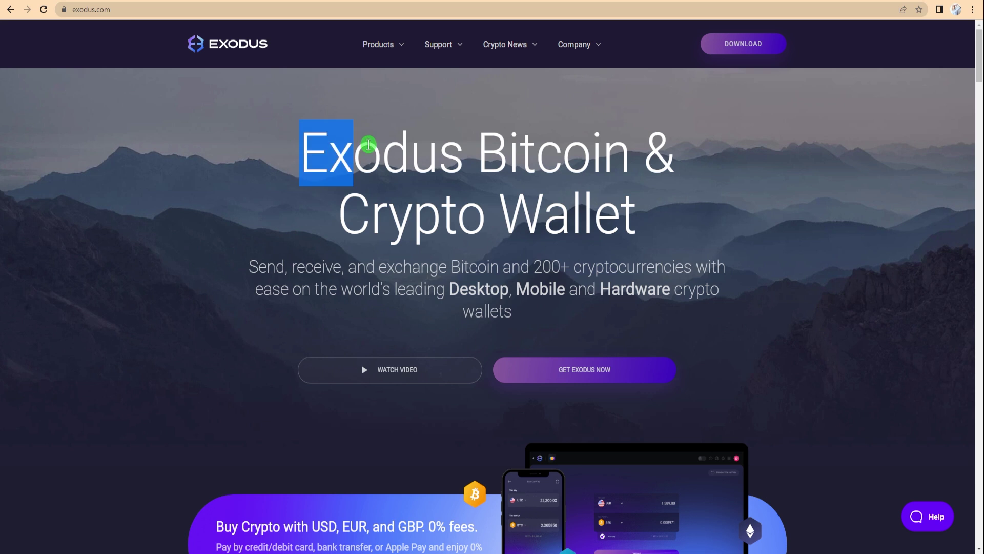
left_click_drag(301, 132, 608, 217)
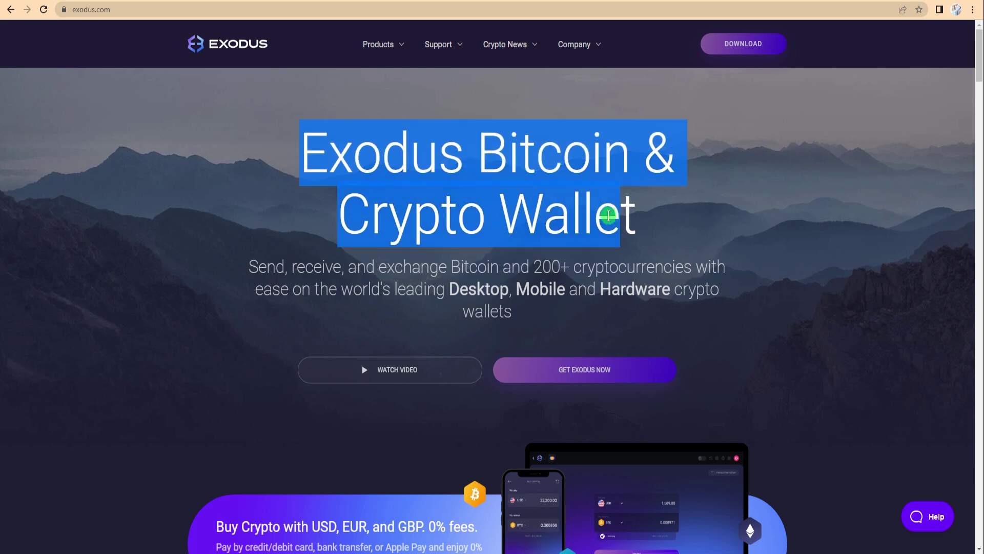
left_click_drag(266, 262, 546, 311)
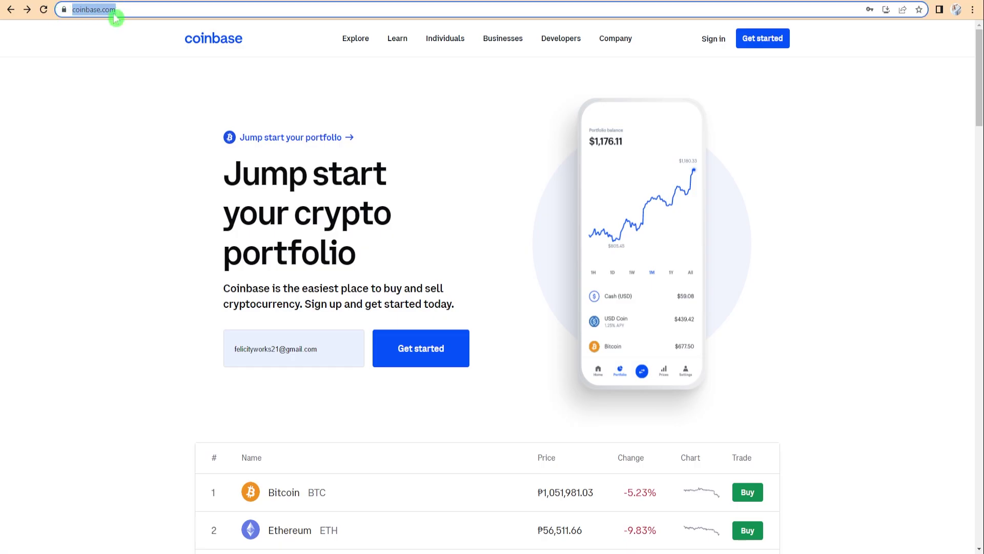
Review the Coinbase and Exodus headlines, then return to the Freecash Cashout page
left_click_drag(203, 169, 413, 300)
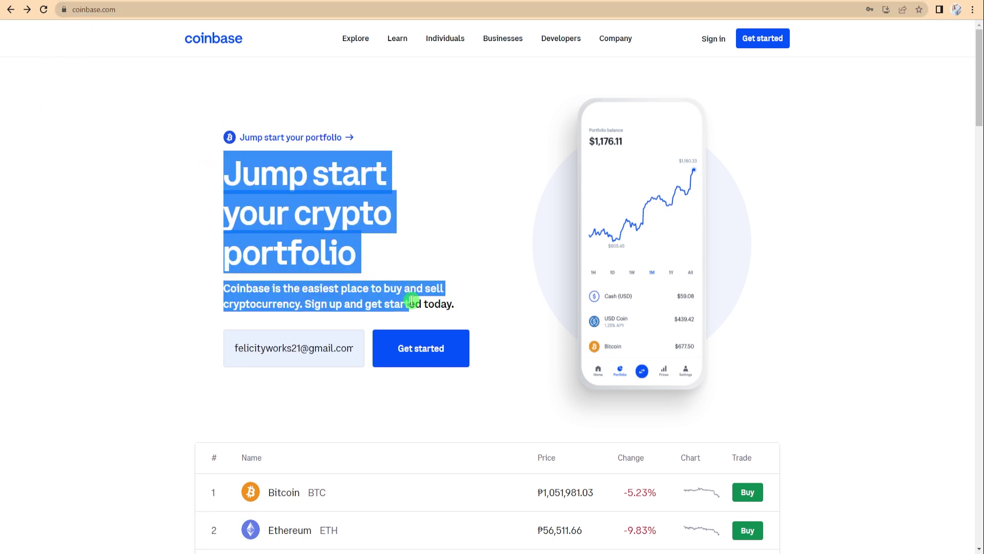
left_click(502, 319)
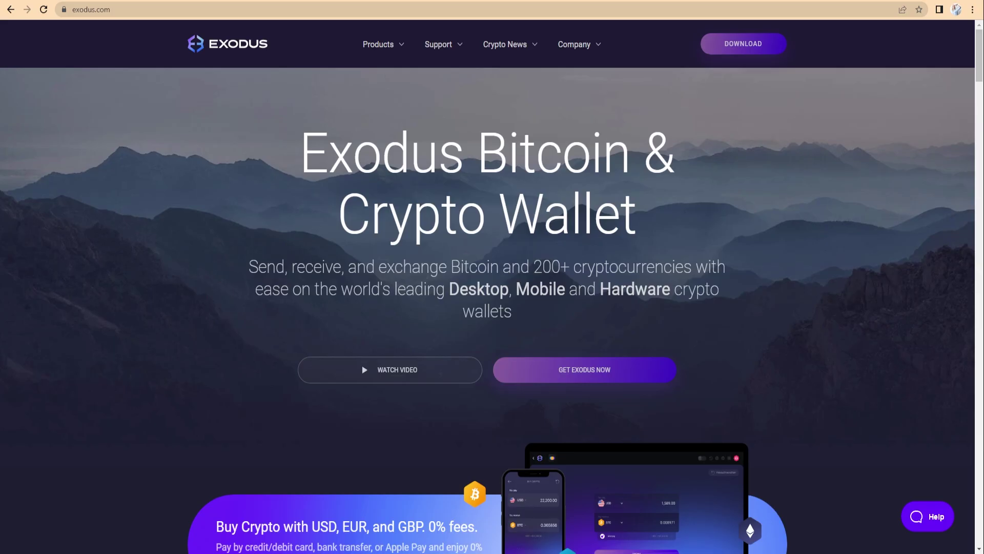
left_click_drag(273, 151, 633, 242)
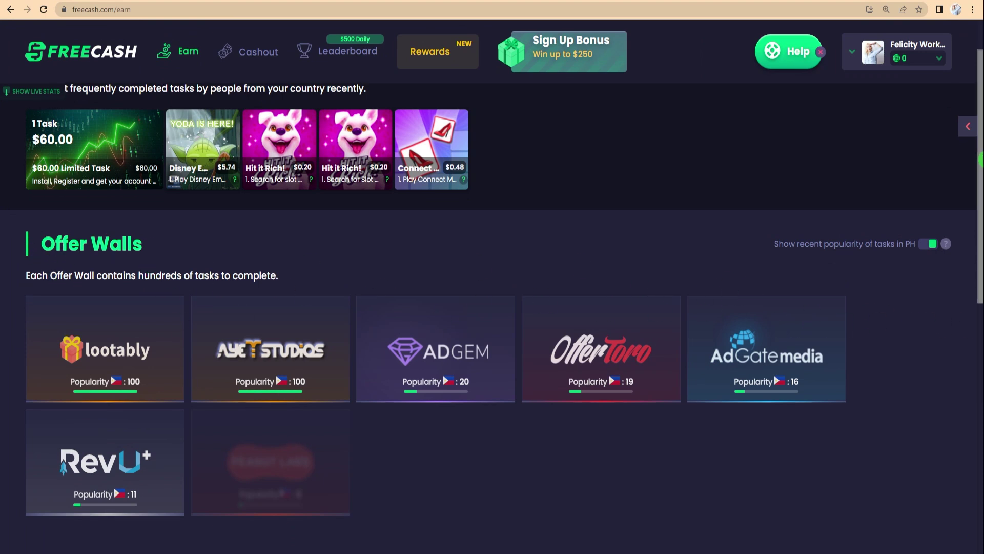
scroll(151, 255, "down", 4)
scroll(308, 230, "up", 3)
scroll(308, 154, "up", 3)
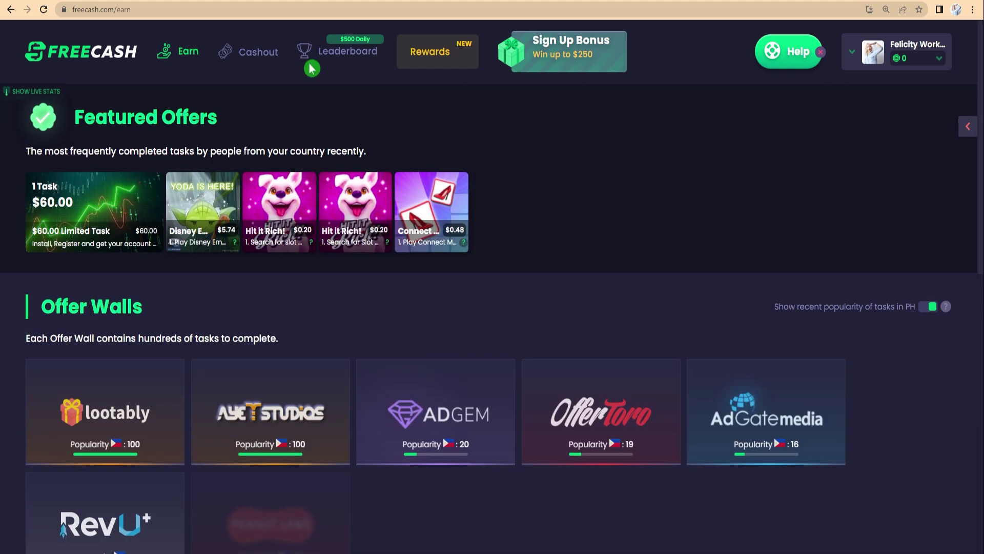
left_click(238, 66)
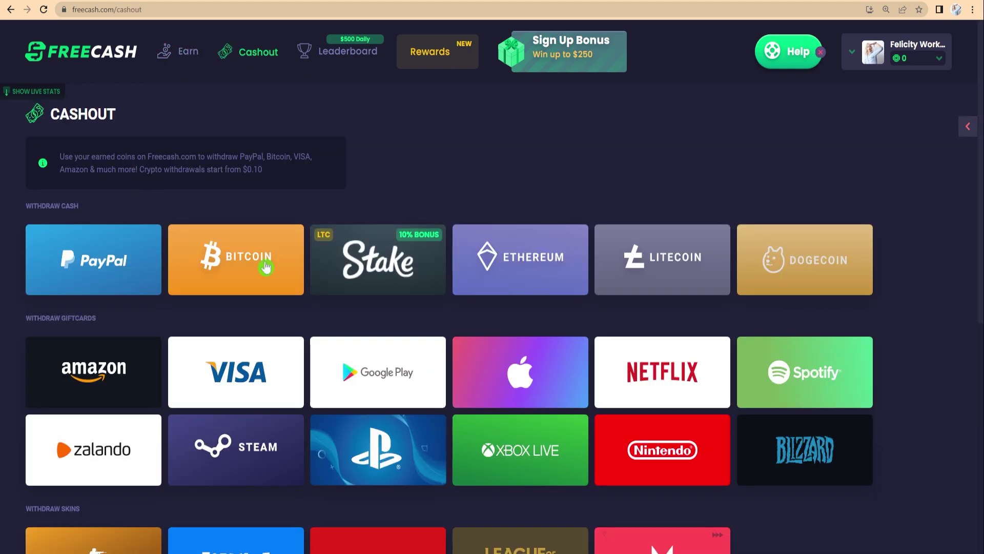
Open the Dogecoin withdrawal form and read its note about the Coinbase email
left_click(823, 262)
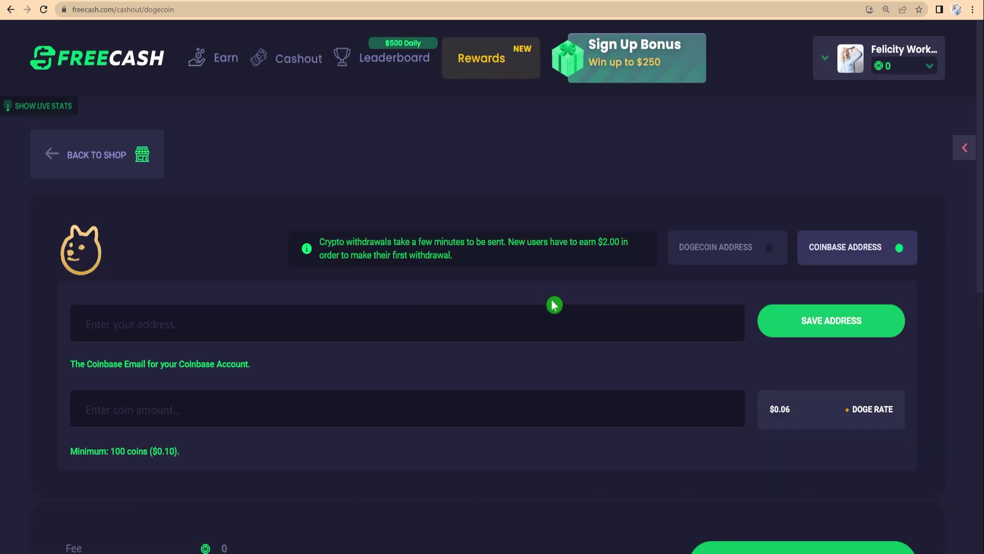
key("ctrl+plus")
key("ctrl+plus")
key("ctrl+minus")
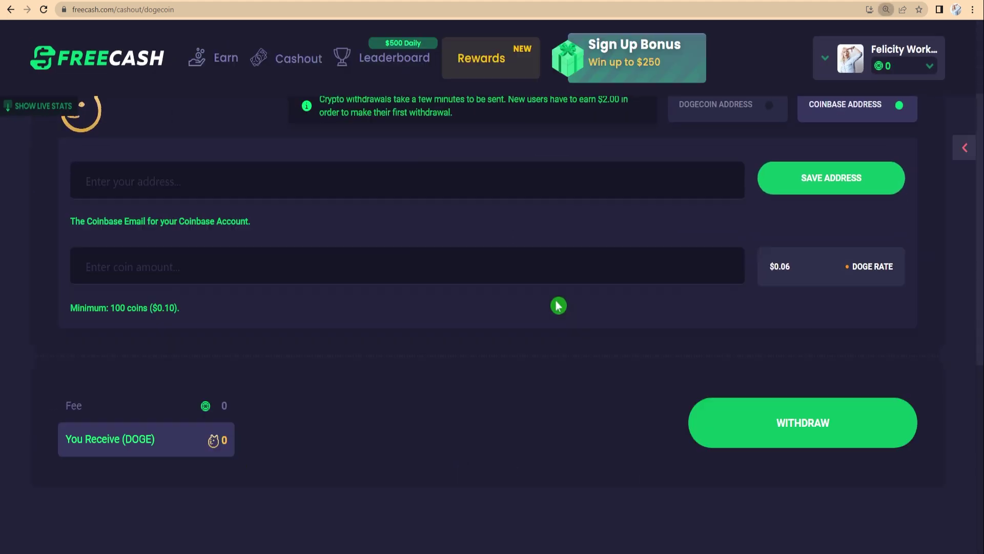
scroll(556, 300, "up", 3)
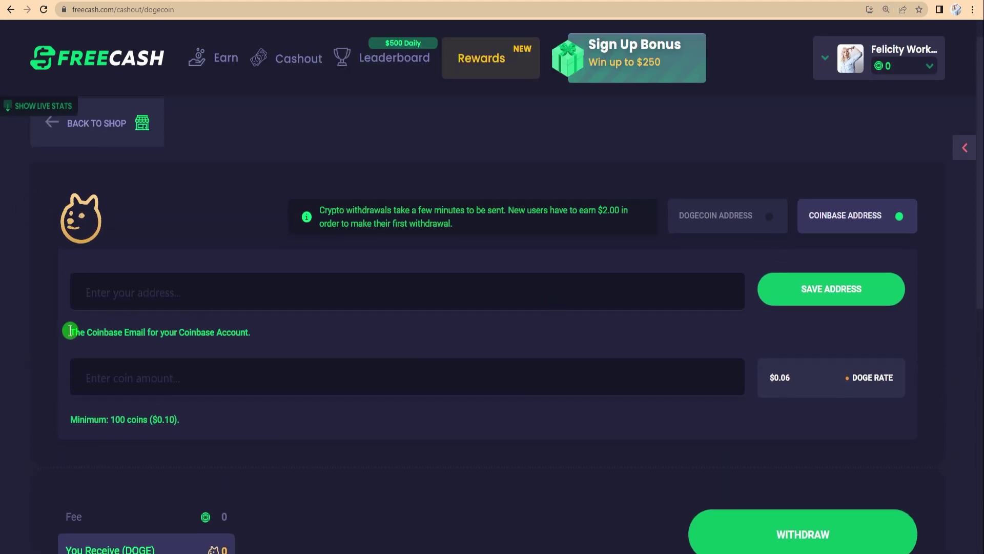
left_click_drag(71, 332, 274, 342)
Check the address and coin amount inputs, then switch to Coinbase's Dogecoin receive details
left_click(167, 297)
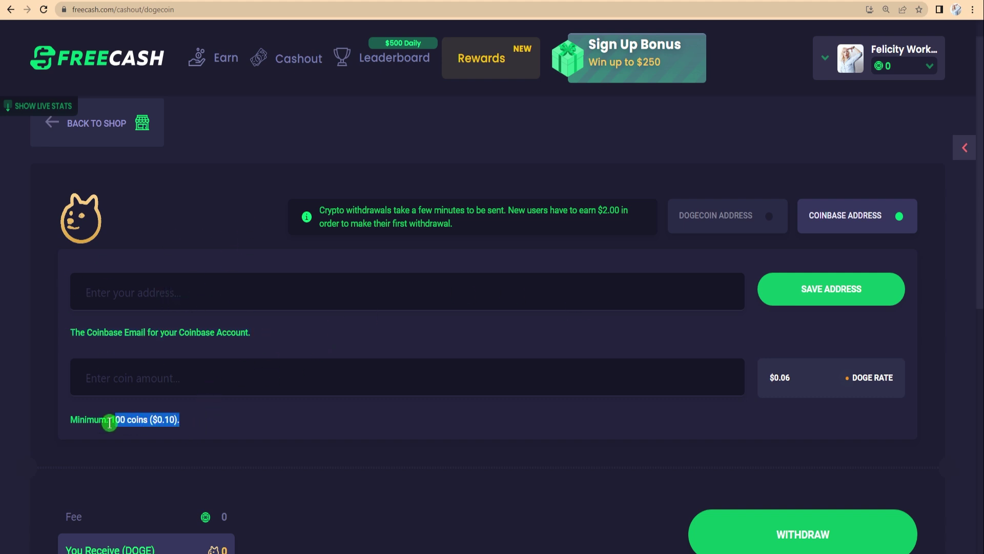
left_click(157, 391)
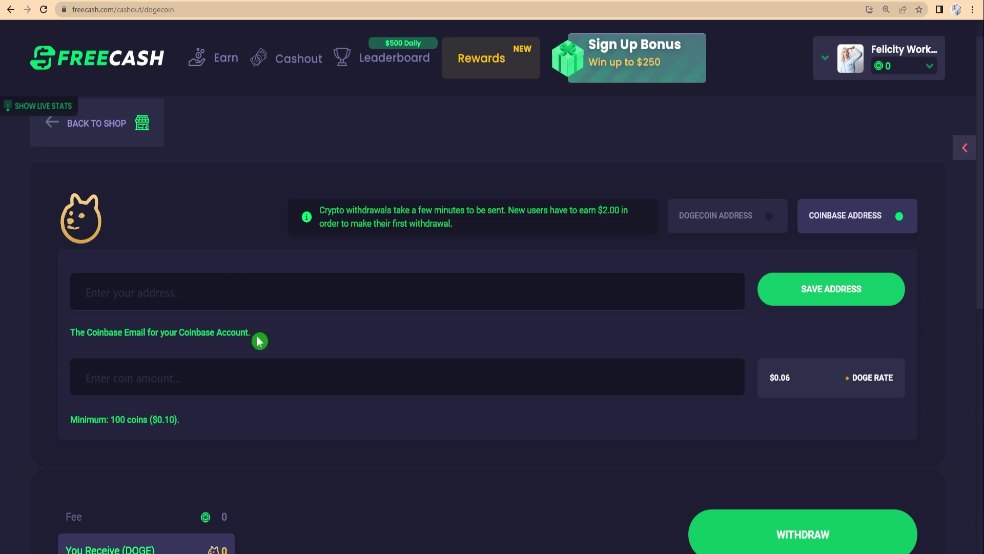
left_click_drag(259, 341, 58, 340)
left_click(574, 169)
key("ctrl+Tab")
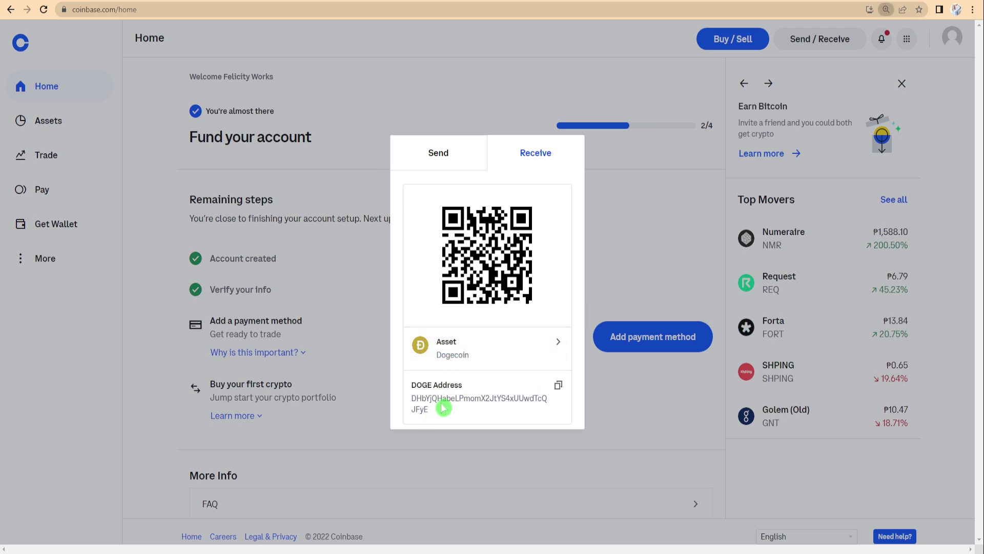
Copy the DOGE receive address from Coinbase's Receive dialog and return to Freecash
key("ctrl+plus")
mouse_move(422, 446)
left_mouse_down()
mouse_move(393, 410)
mouse_move(416, 440)
left_mouse_up()
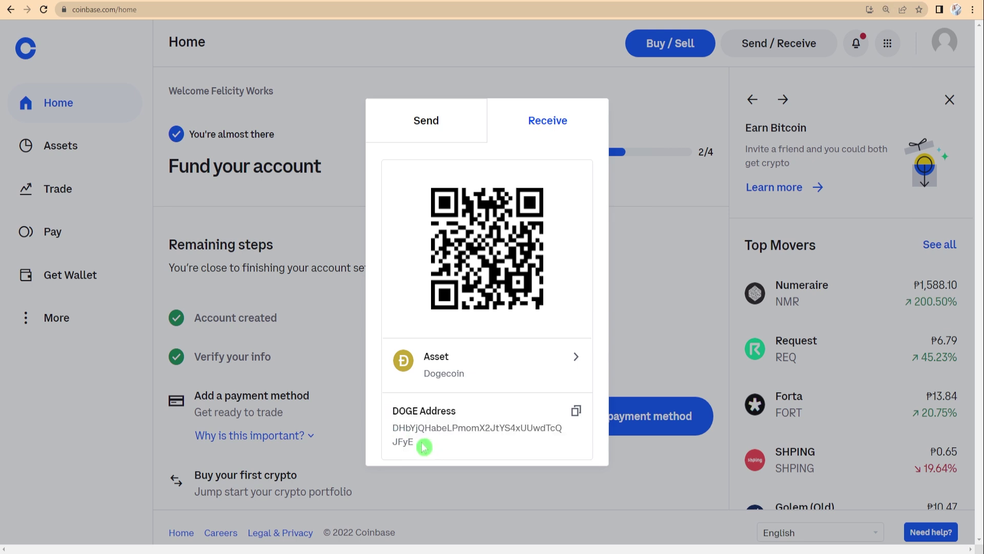
left_click(509, 428)
key("ctrl+Tab")
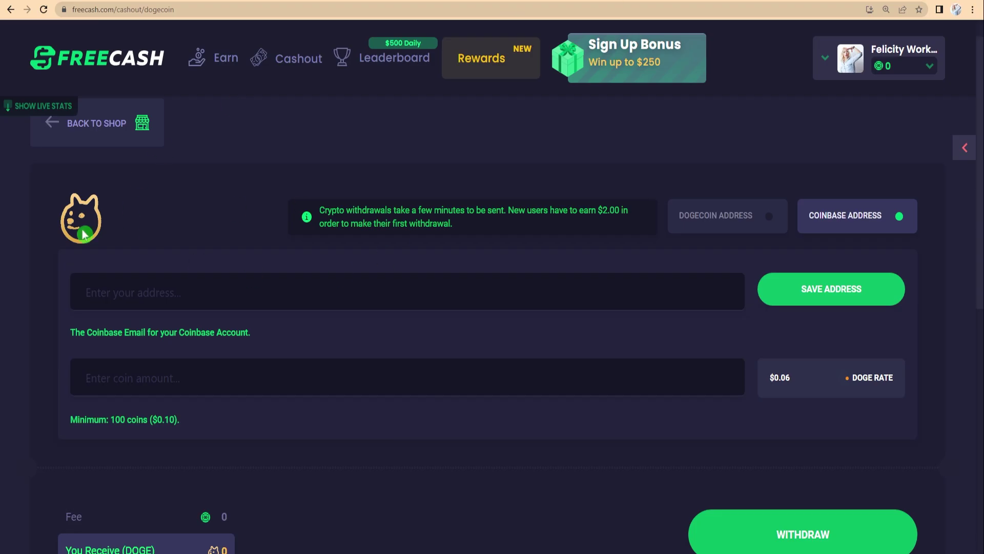
Paste the Coinbase DOGE address into the Dogecoin form, then select the coin amount field
left_click_drag(310, 222, 484, 229)
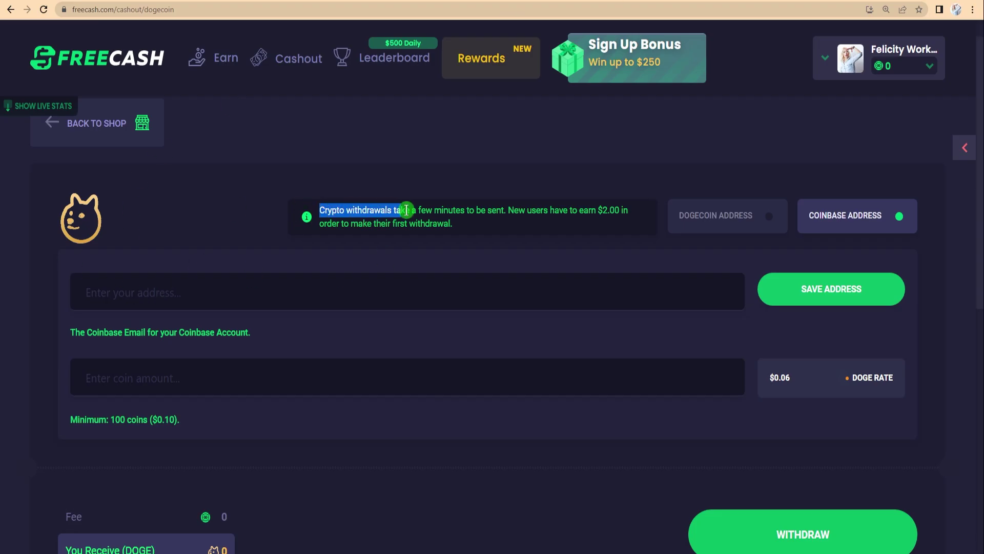
left_click(490, 239)
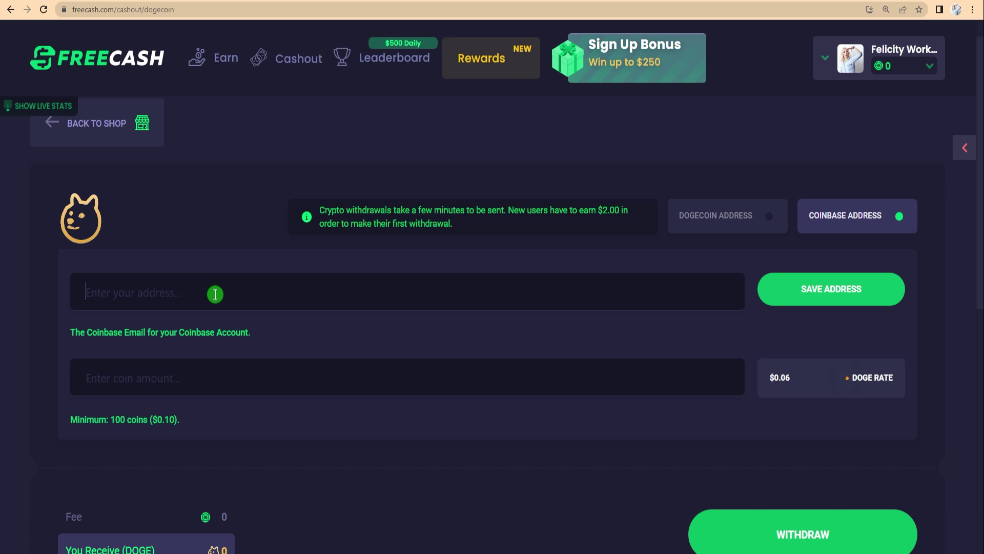
key("ctrl+v")
left_click_drag(343, 296, 82, 302)
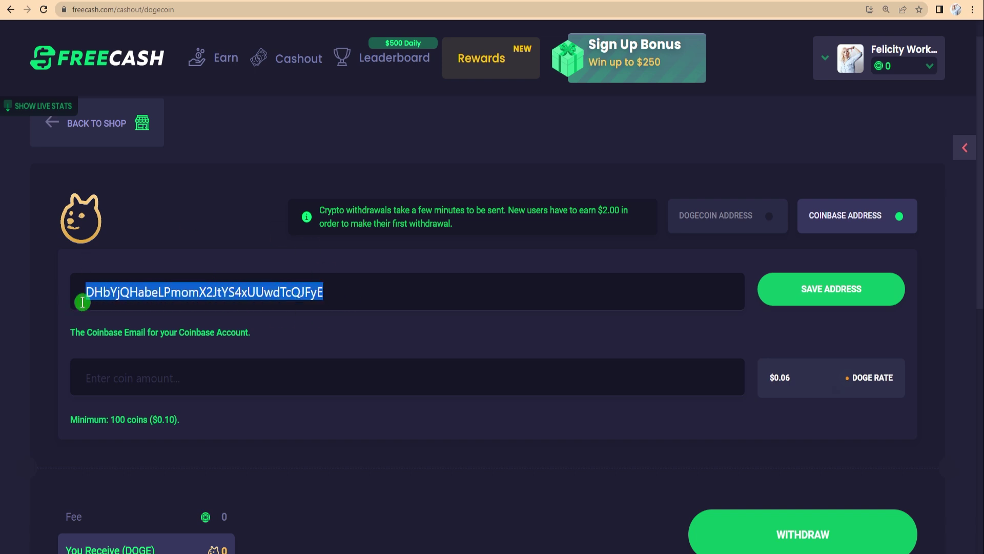
left_click(320, 321)
left_click(117, 380)
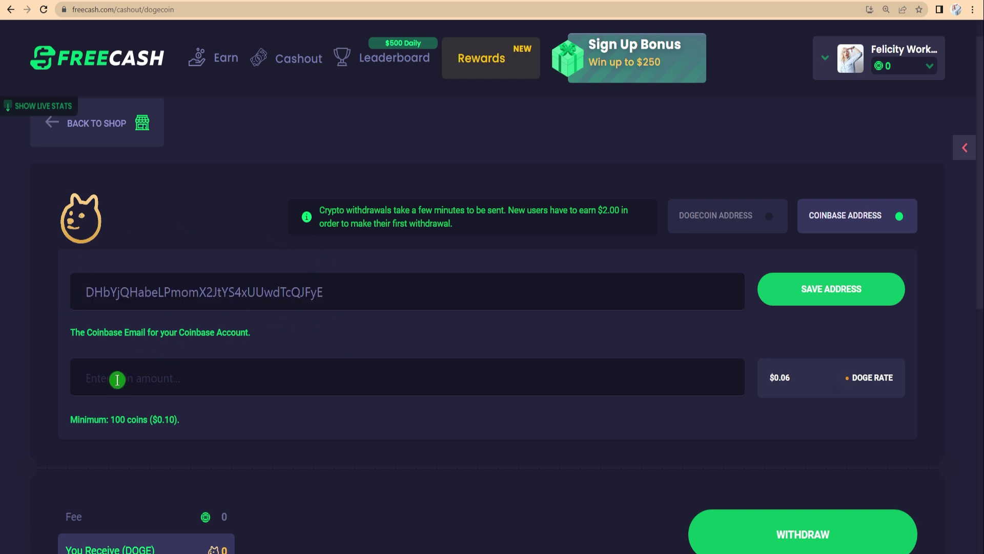
type("1")
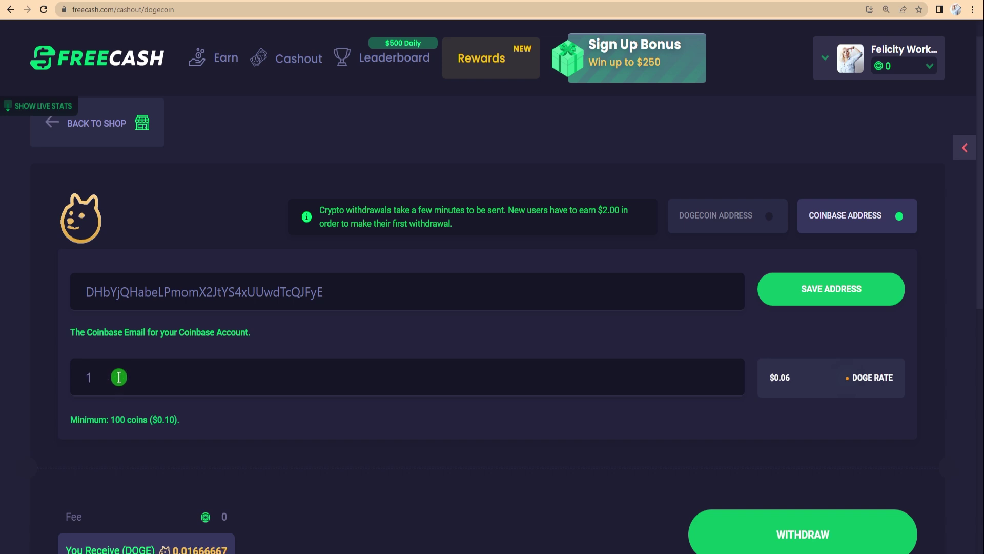
type("00")
scroll(239, 431, "down", 2)
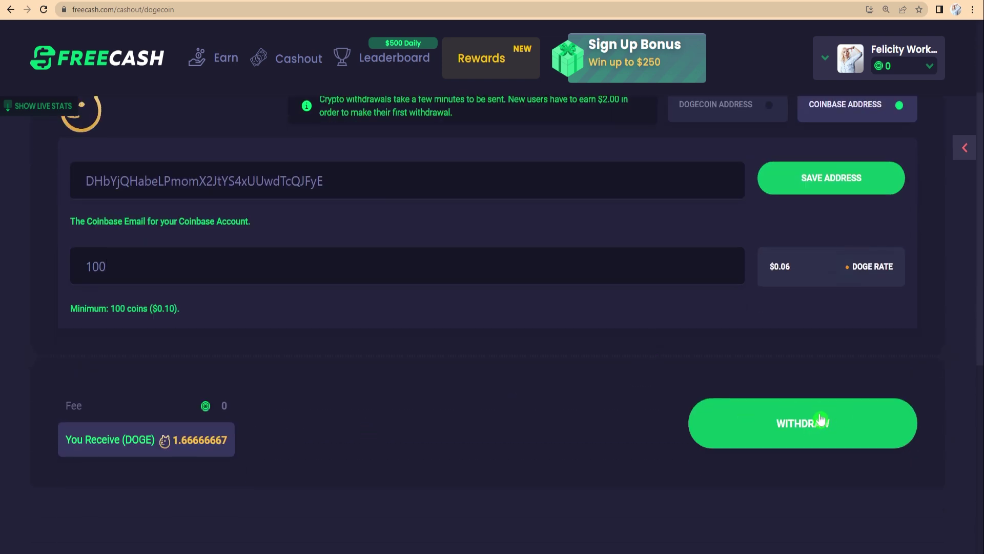
scroll(754, 396, "up", 2)
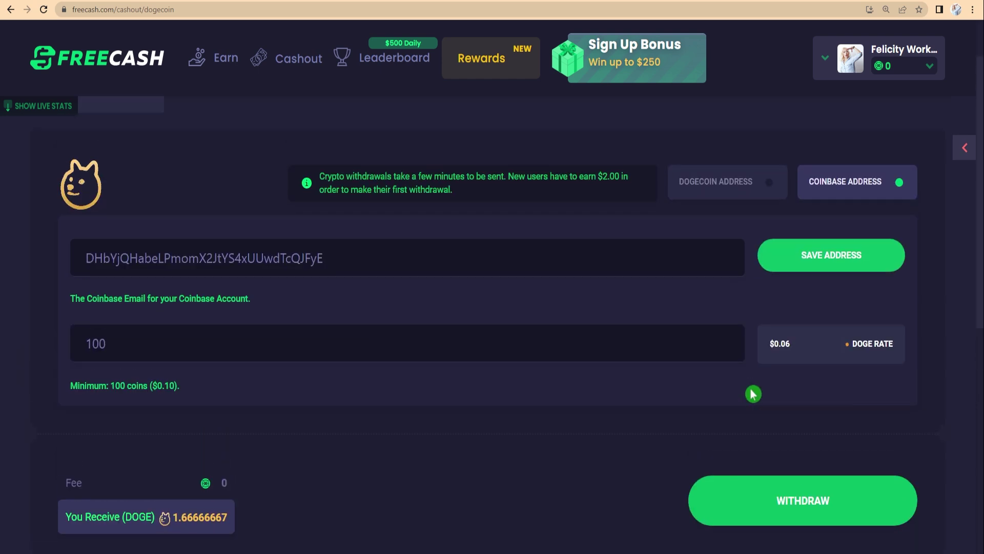
scroll(231, 296, "up", 1)
scroll(385, 357, "down", 1)
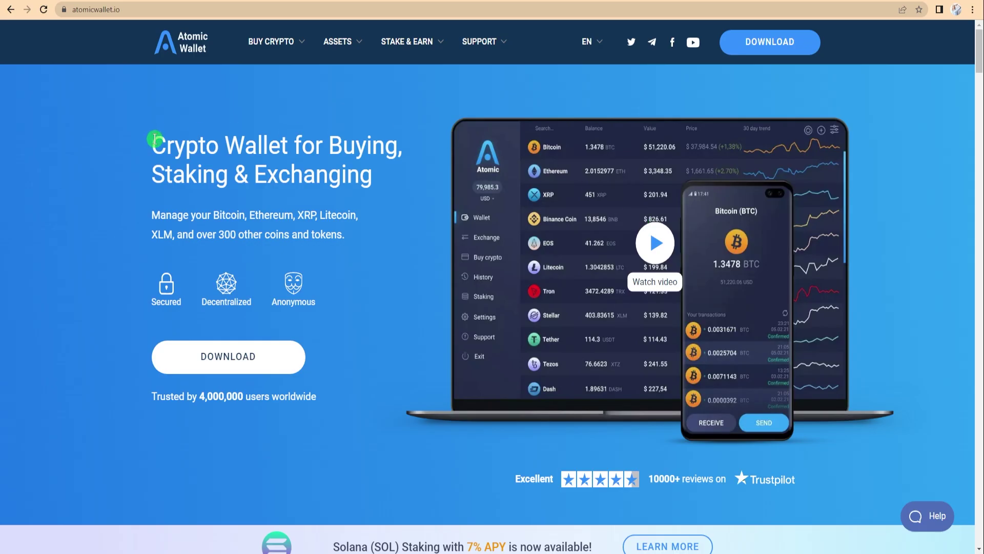
Read the Coinbase homepage headlines, including 'Jump start your crypto portfolio'
left_click_drag(154, 138, 377, 176)
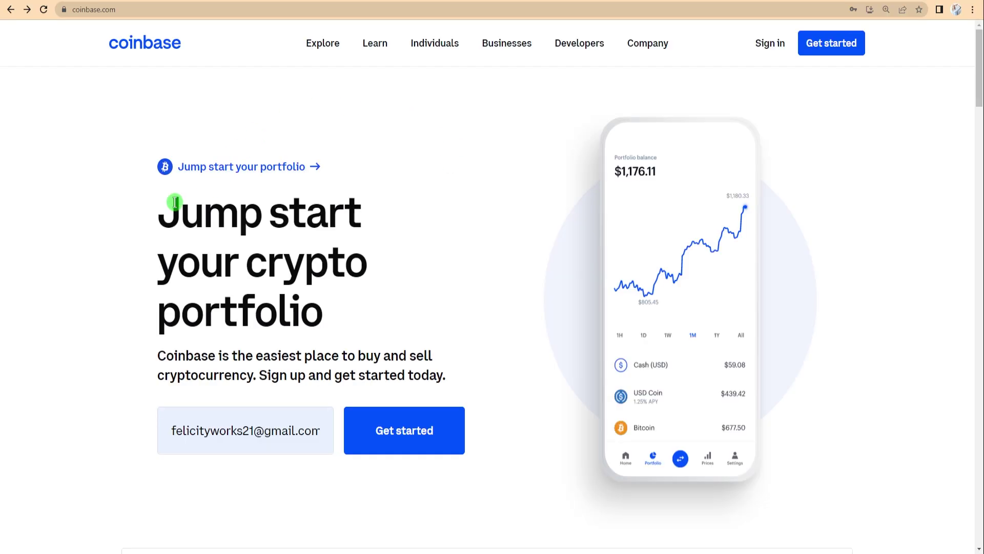
left_click_drag(173, 207, 324, 308)
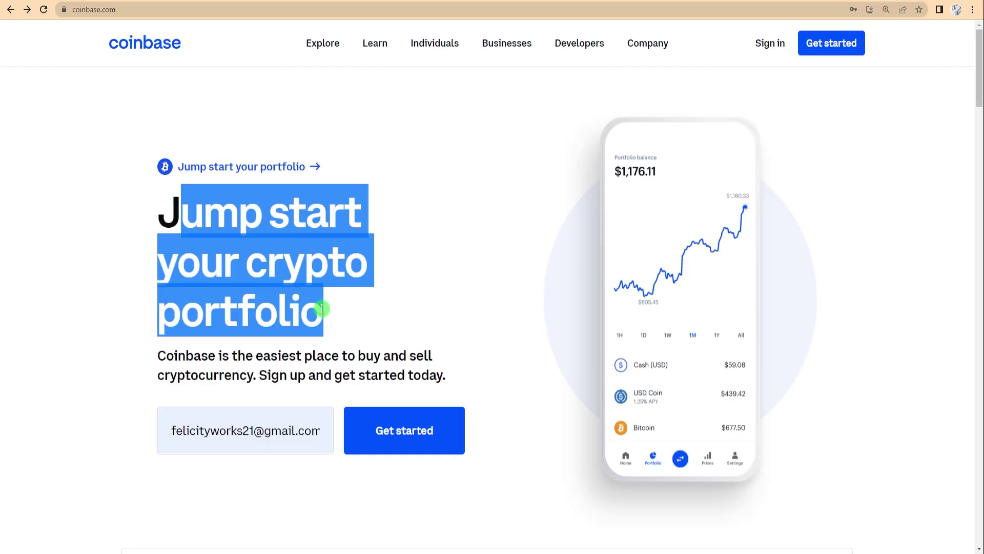
left_click(369, 321)
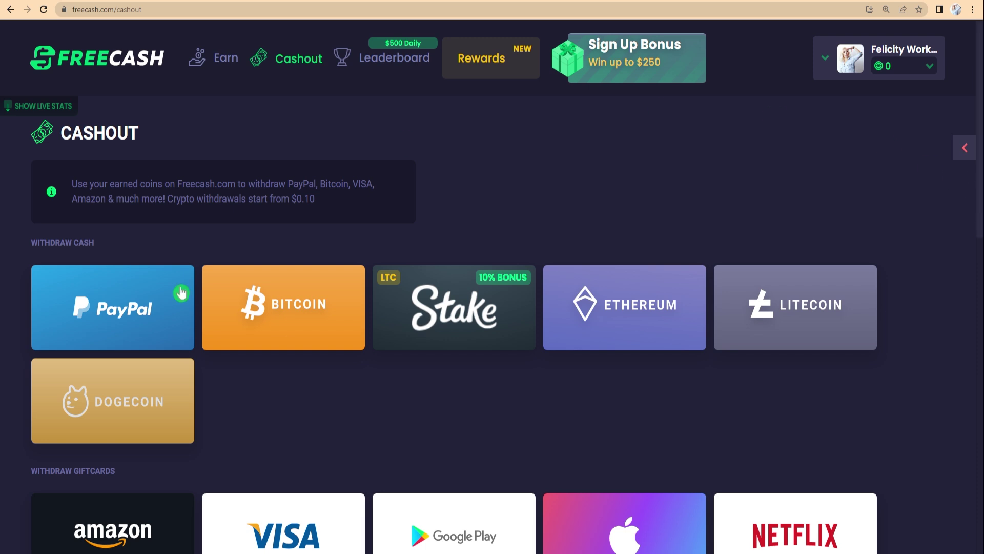
Visit the Earn and Cashout pages, review Withdraw Skins, and try the Sign Up Bonus button
left_click(226, 58)
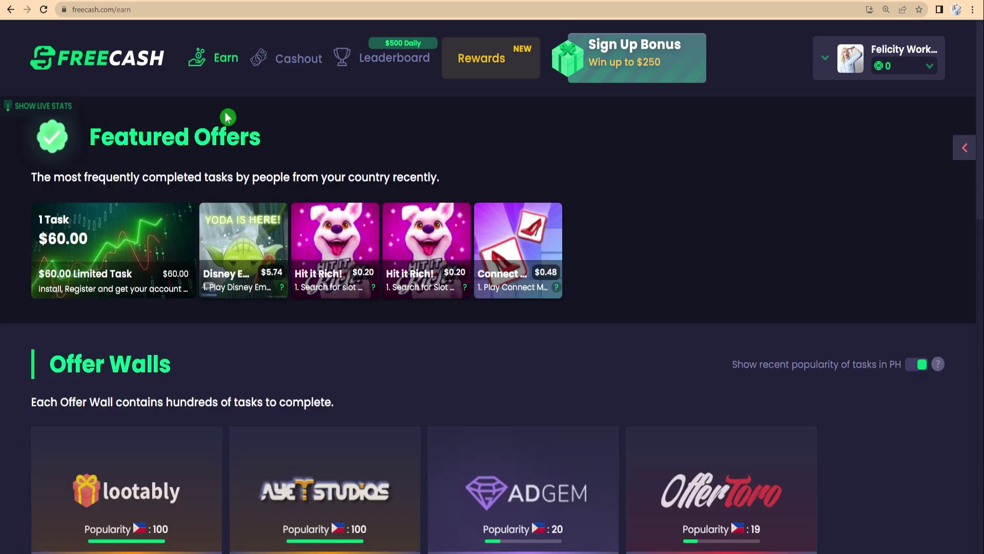
scroll(226, 308, "down", 5)
scroll(415, 231, "down", 3)
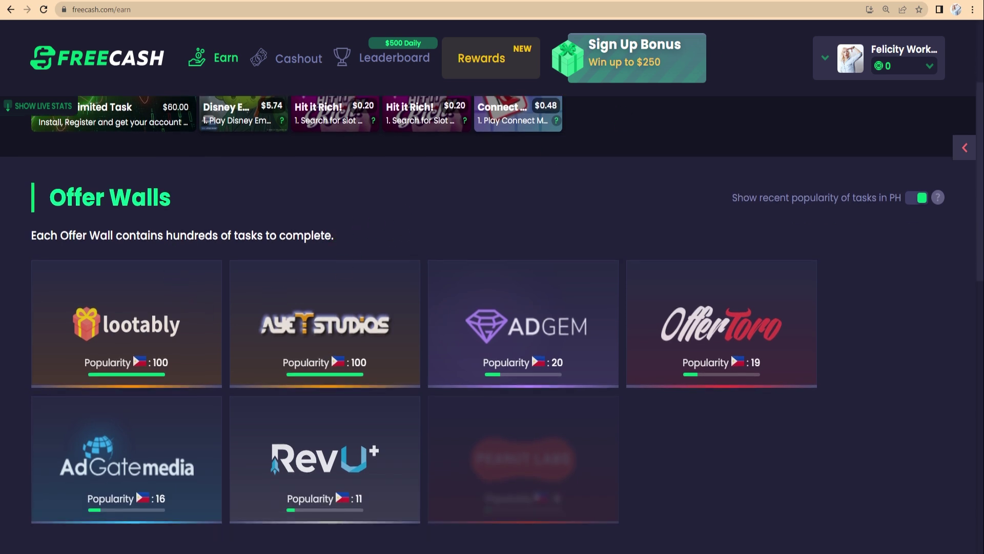
left_click(299, 57)
scroll(738, 292, "down", 5)
scroll(461, 269, "down", 3)
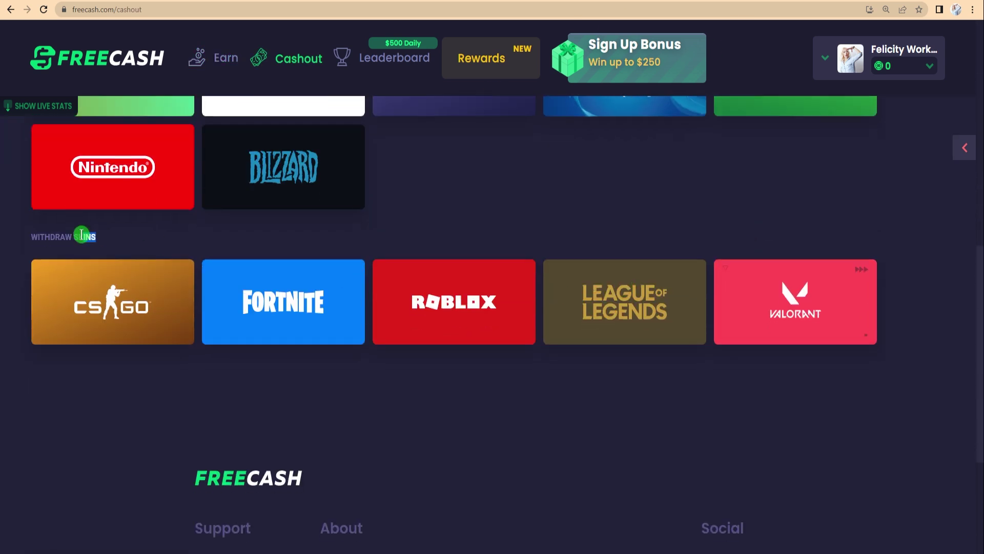
left_click_drag(83, 234, 31, 236)
left_click(46, 400)
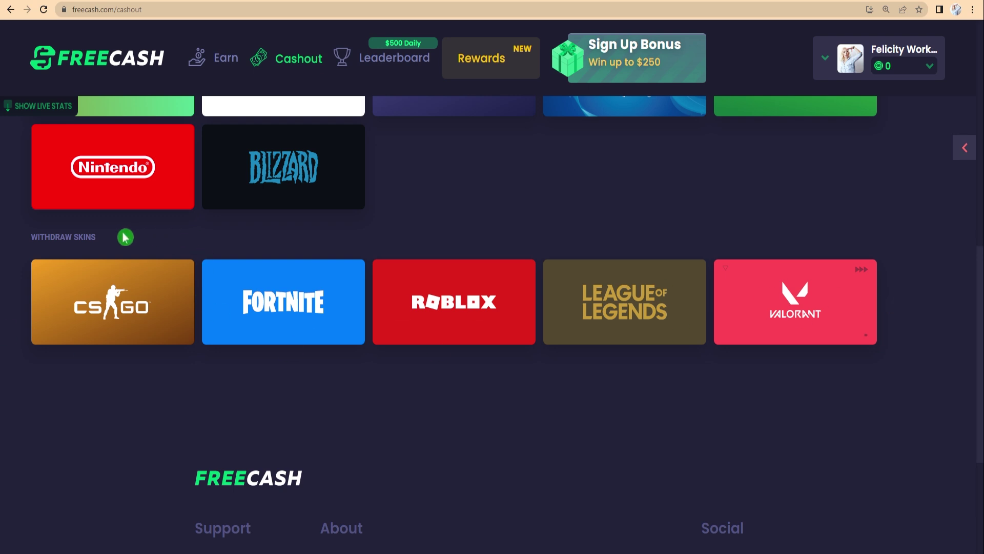
mouse_move(979, 277)
scroll(980, 324, "up", 5)
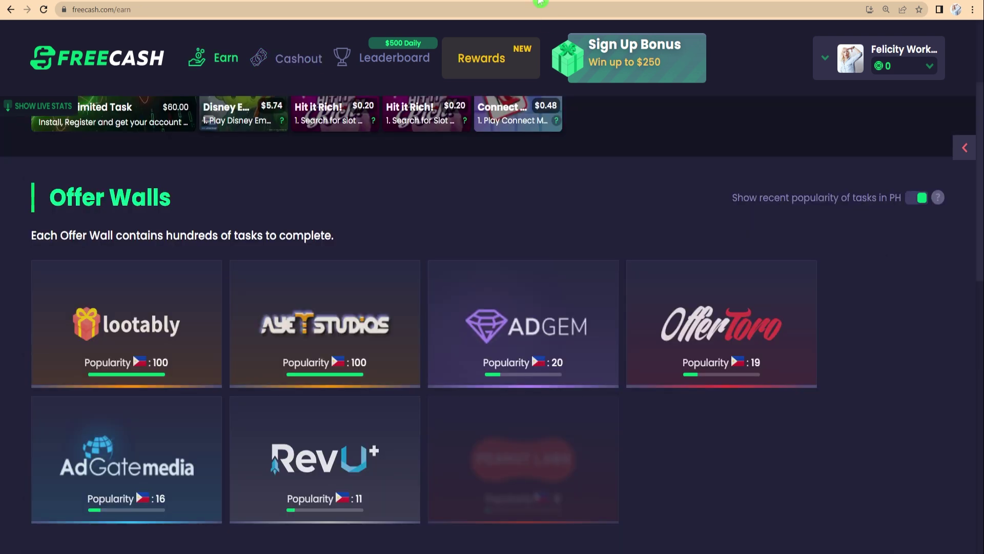
scroll(152, 278, "down", 4)
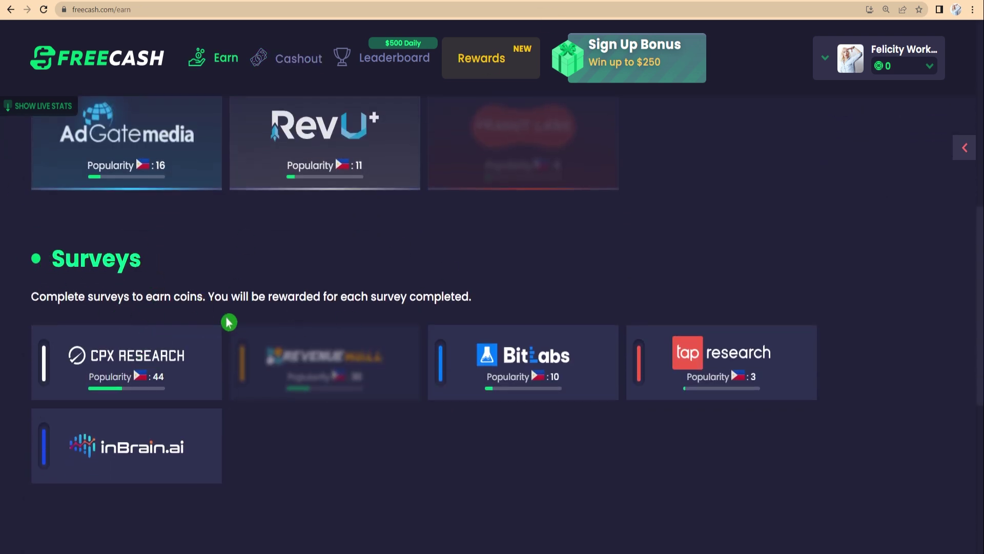
scroll(228, 321, "up", 4)
scroll(350, 191, "up", 4)
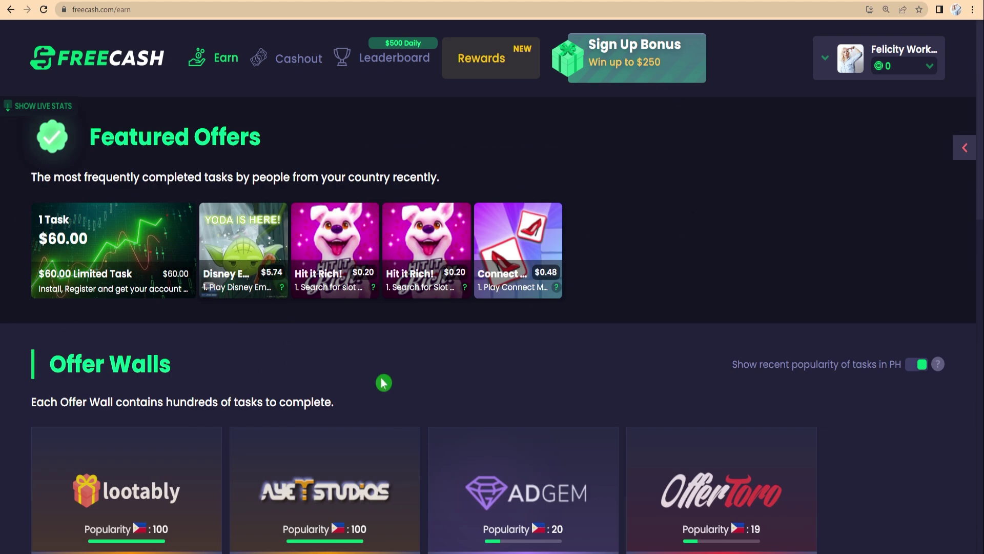
left_click(605, 40)
Open the Sign Up Bonus case and check its 'Win up to $250,00' prize
left_click(621, 80)
left_click(621, 79)
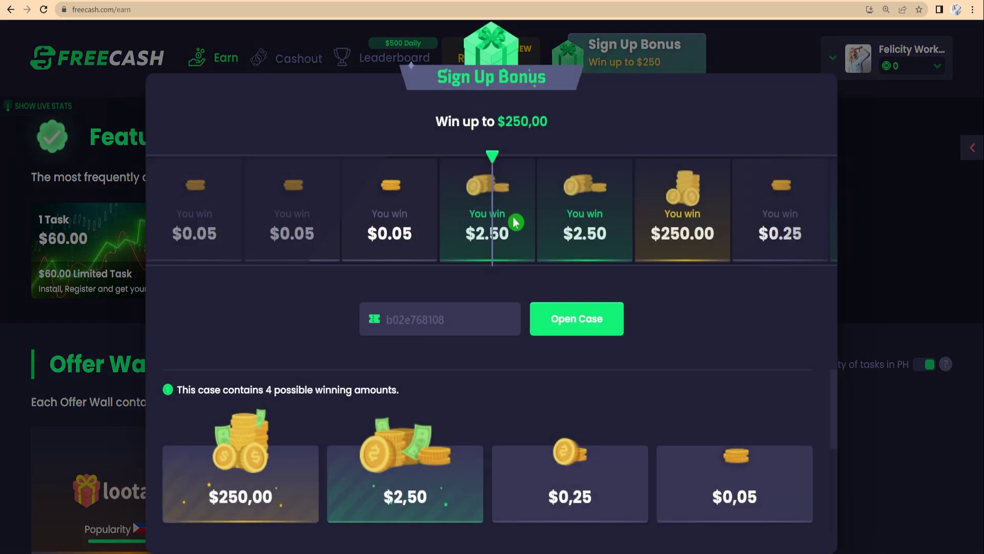
left_click_drag(546, 122, 465, 125)
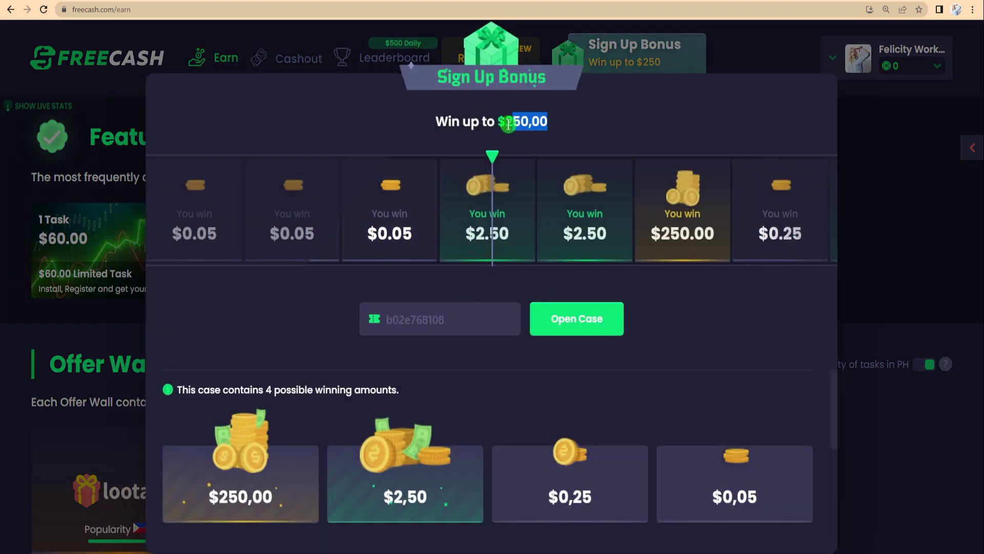
left_click(607, 126)
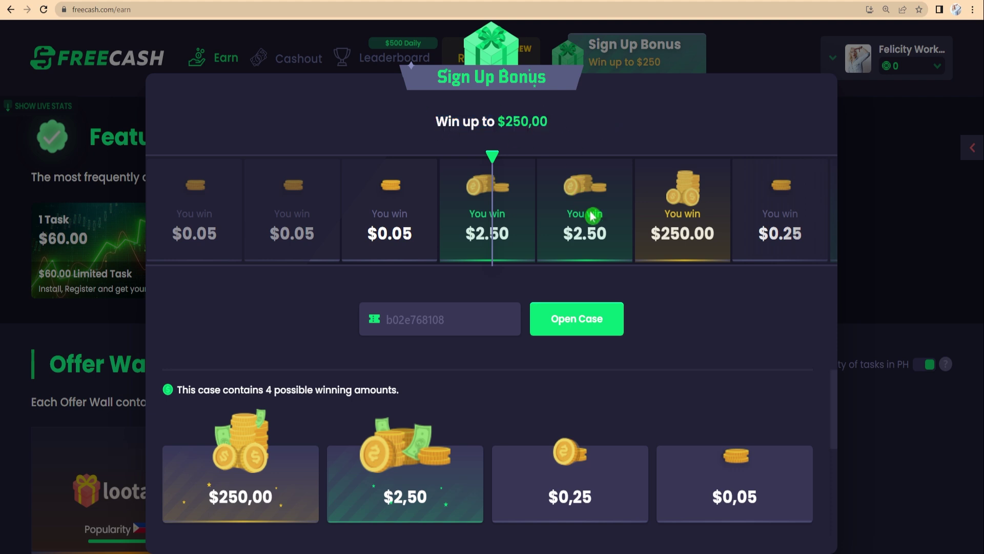
Recheck the $250 prize and read the note on the four possible winning amounts
left_click_drag(554, 117, 424, 119)
left_click(572, 125)
left_click_drag(400, 390, 181, 390)
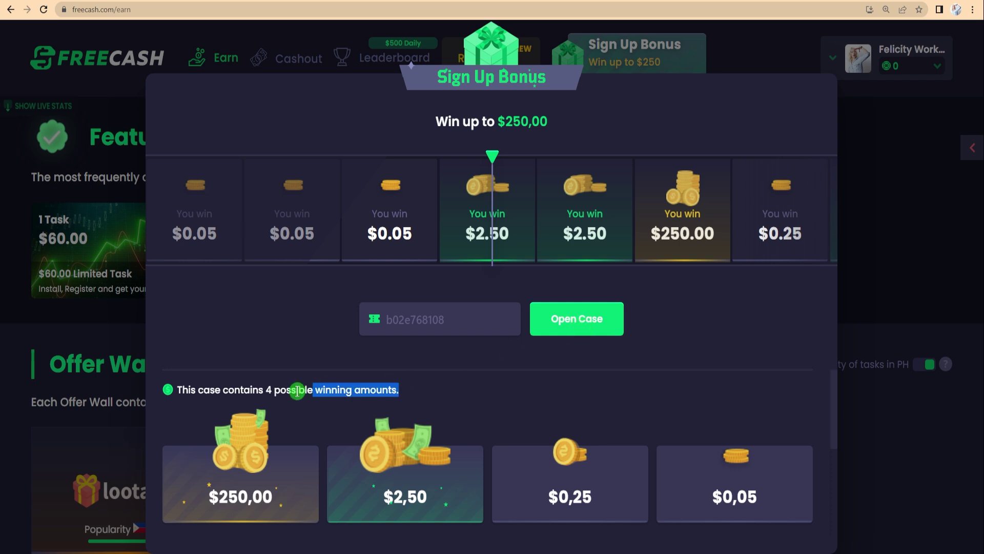
left_click(262, 498)
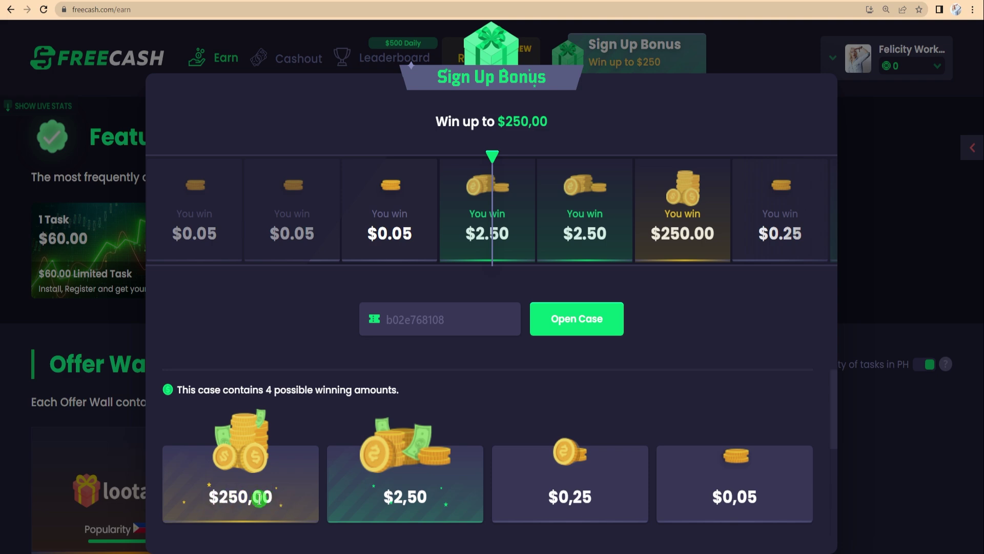